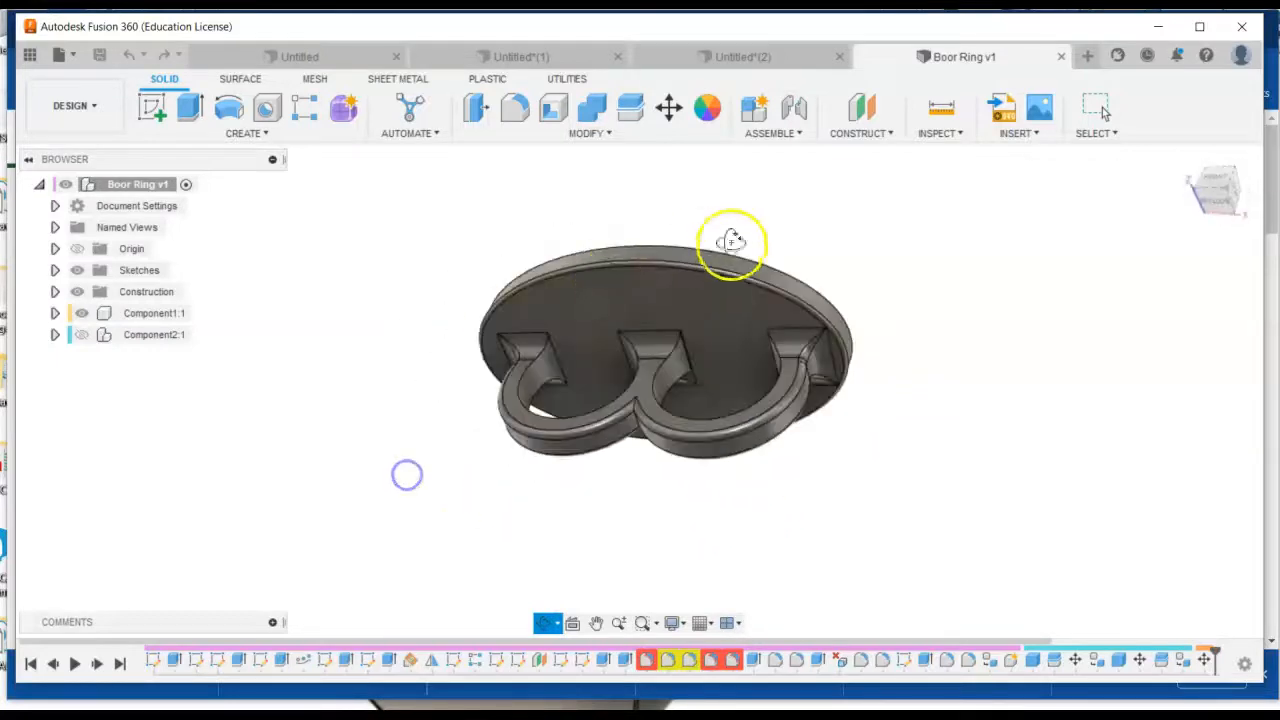
Examine the ring model from the top, side and underside, including its raised lettering and finger loops
drag(654, 311, 489, 297)
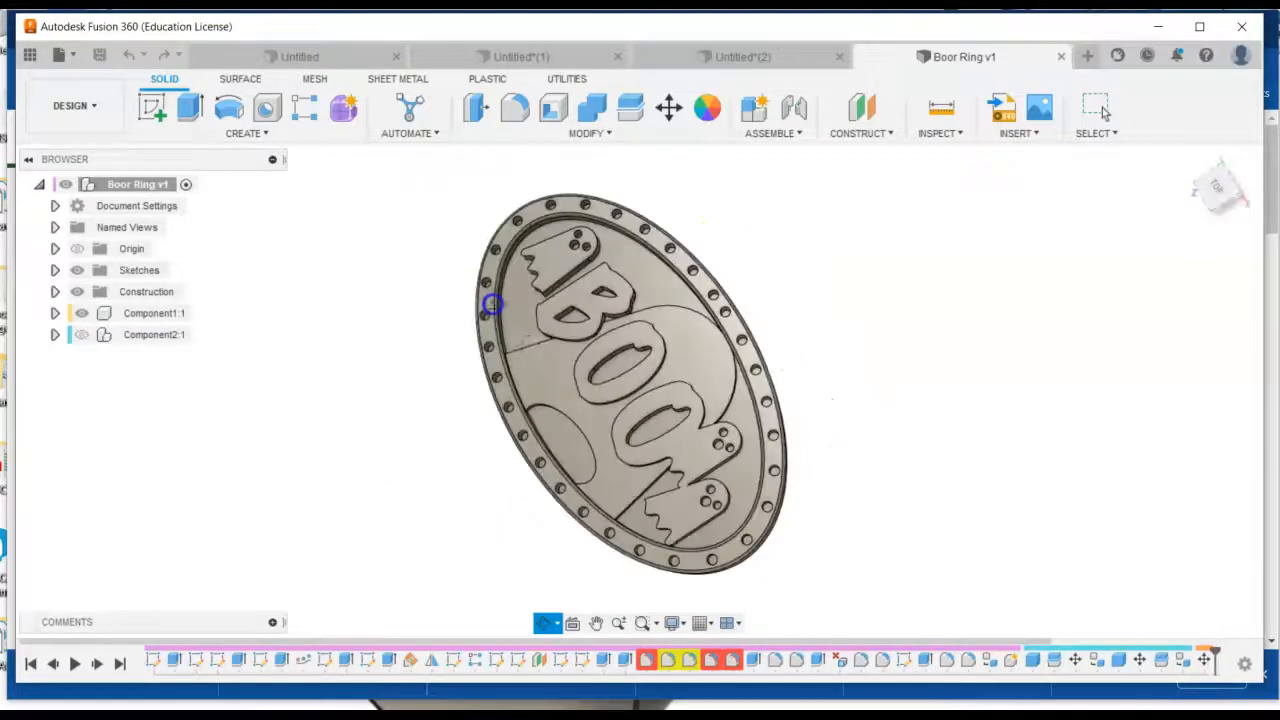
drag(694, 474, 763, 457)
click(444, 269)
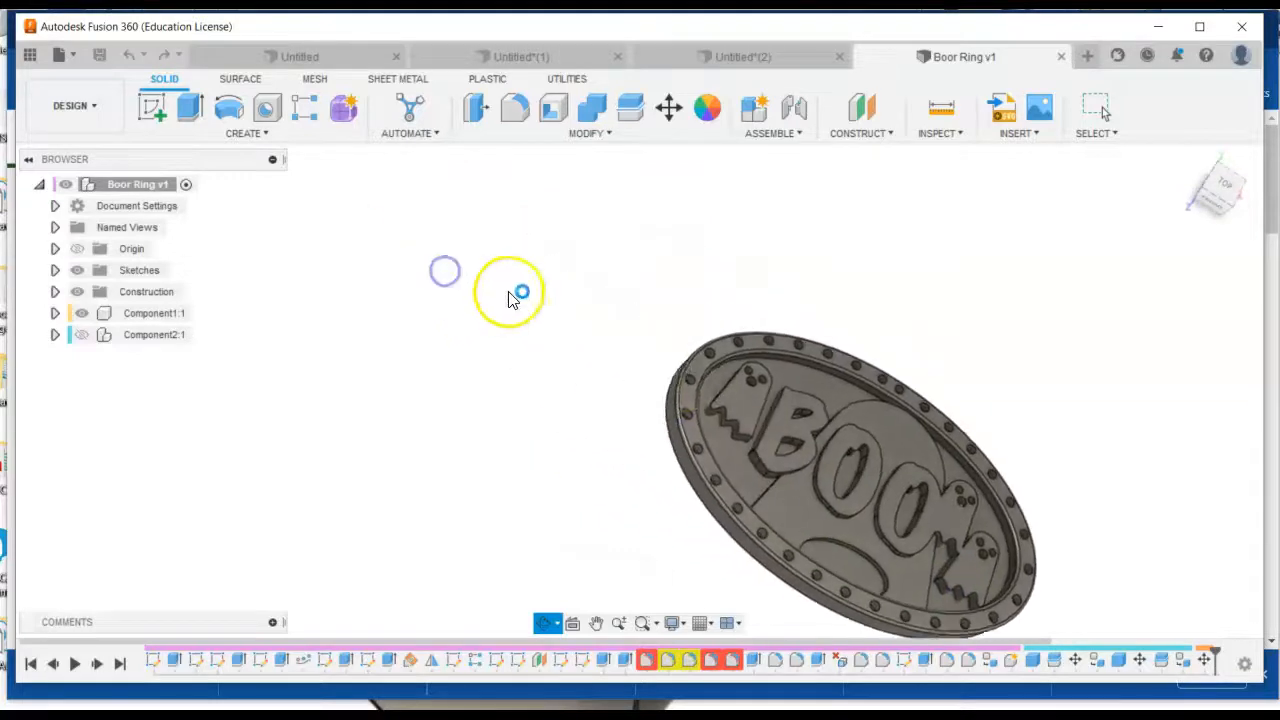
key(Escape)
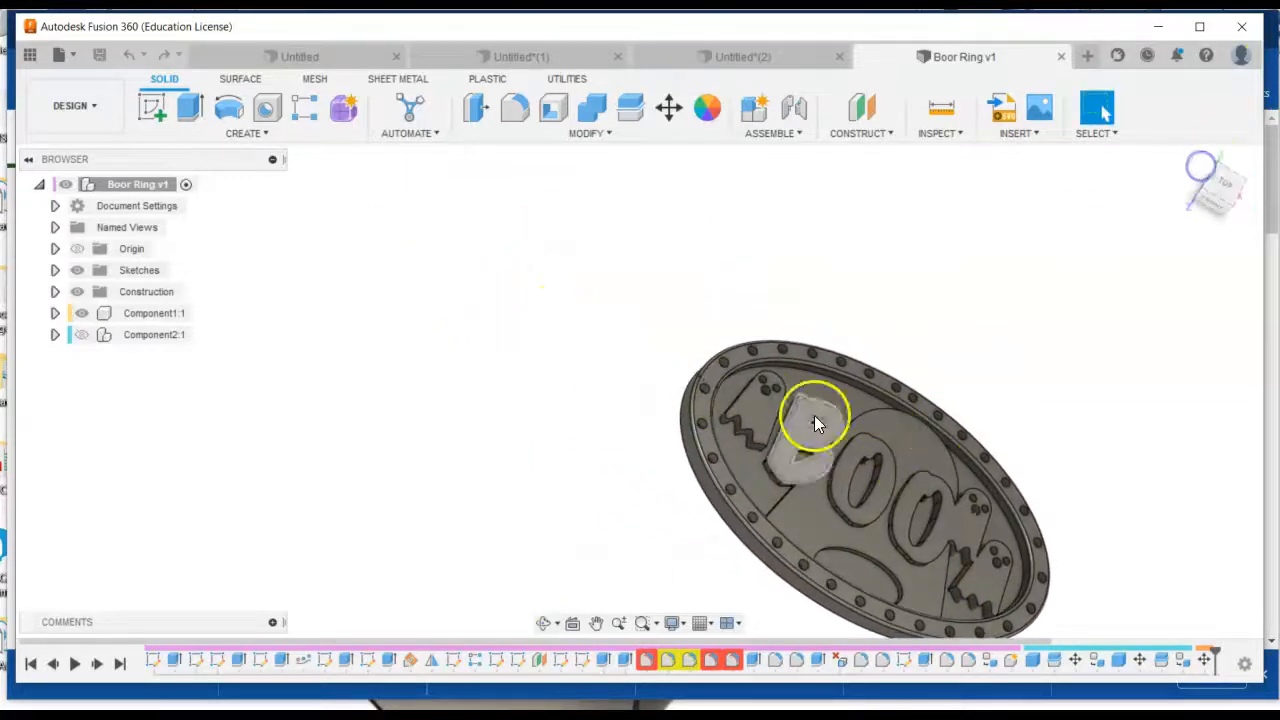
click(1186, 157)
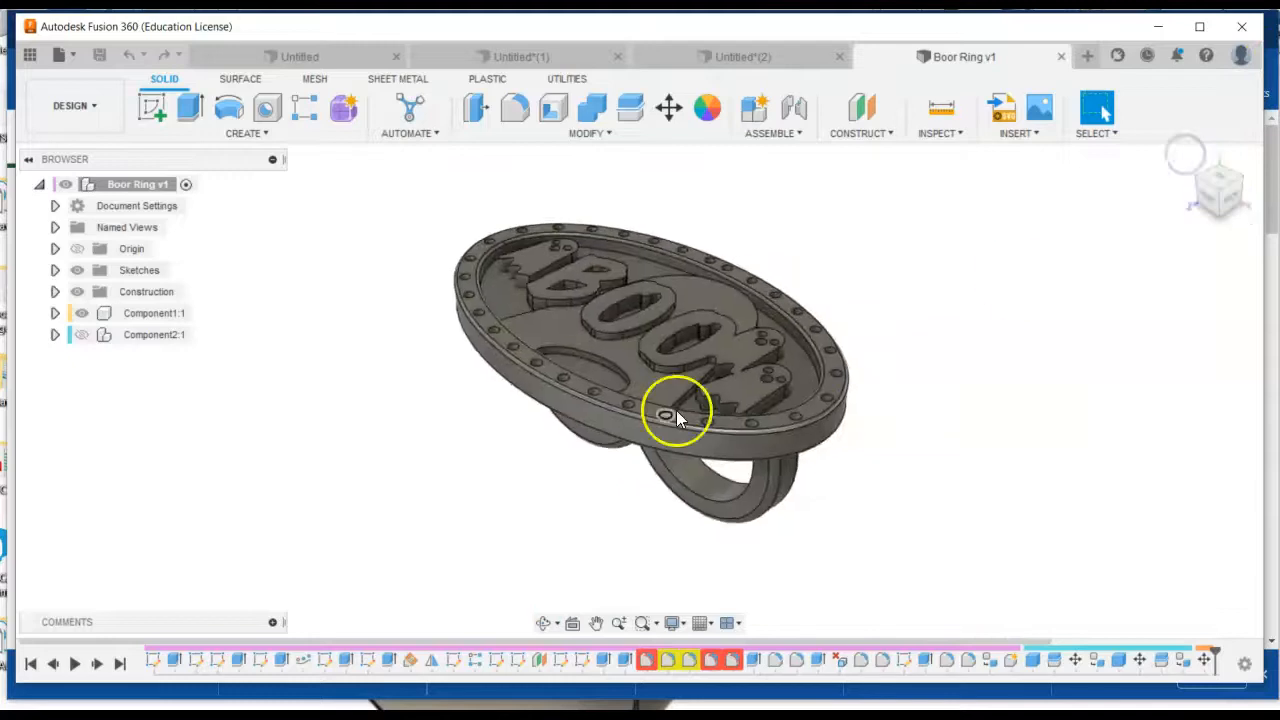
click(545, 617)
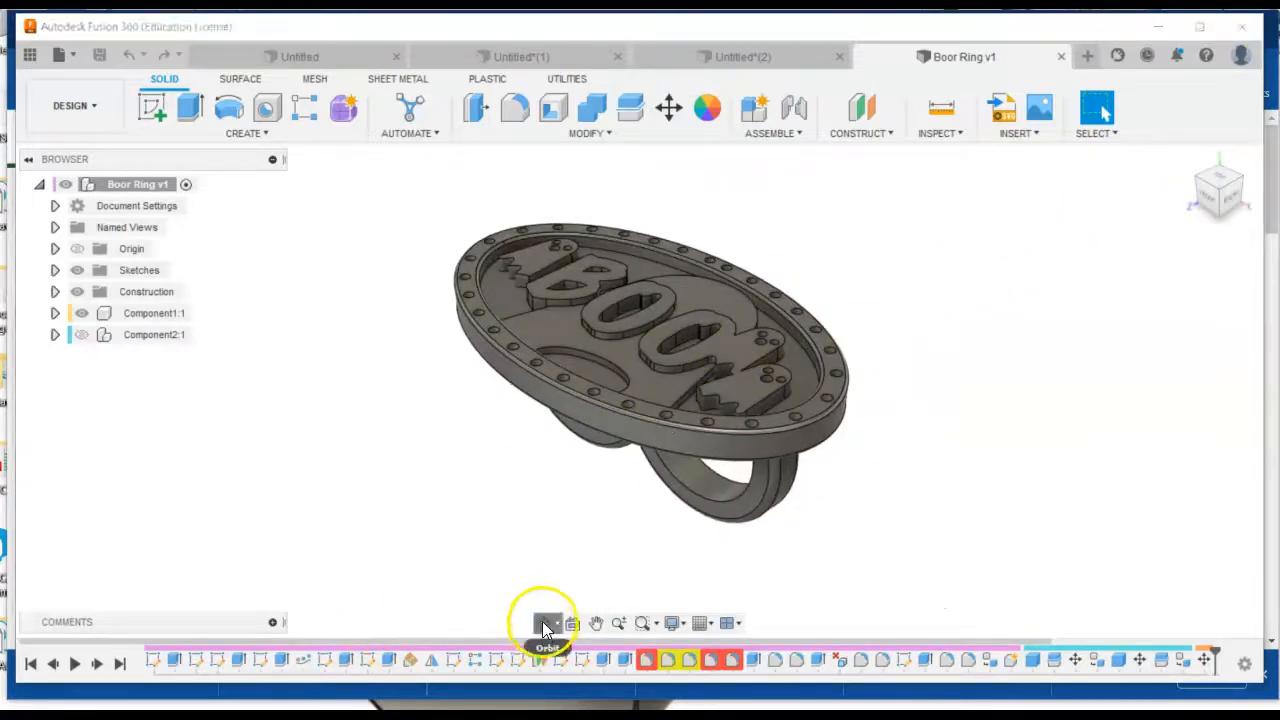
drag(528, 386, 543, 463)
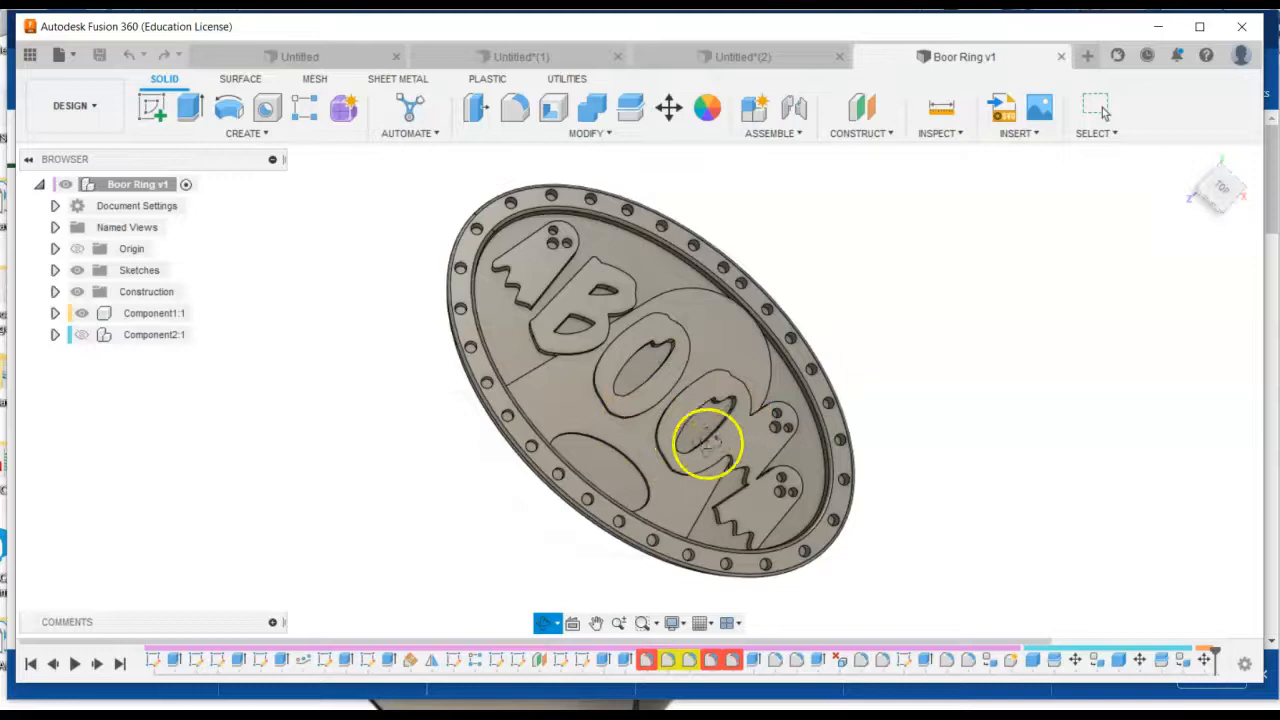
drag(685, 480, 720, 403)
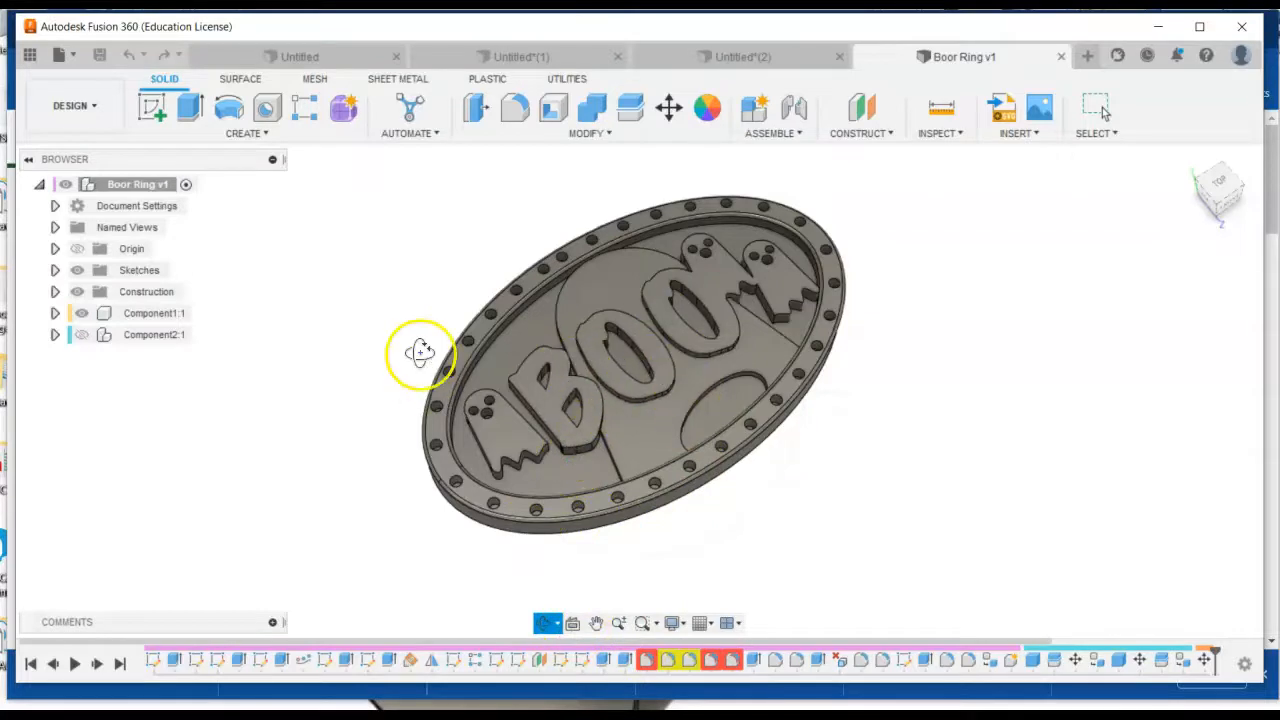
key(Escape)
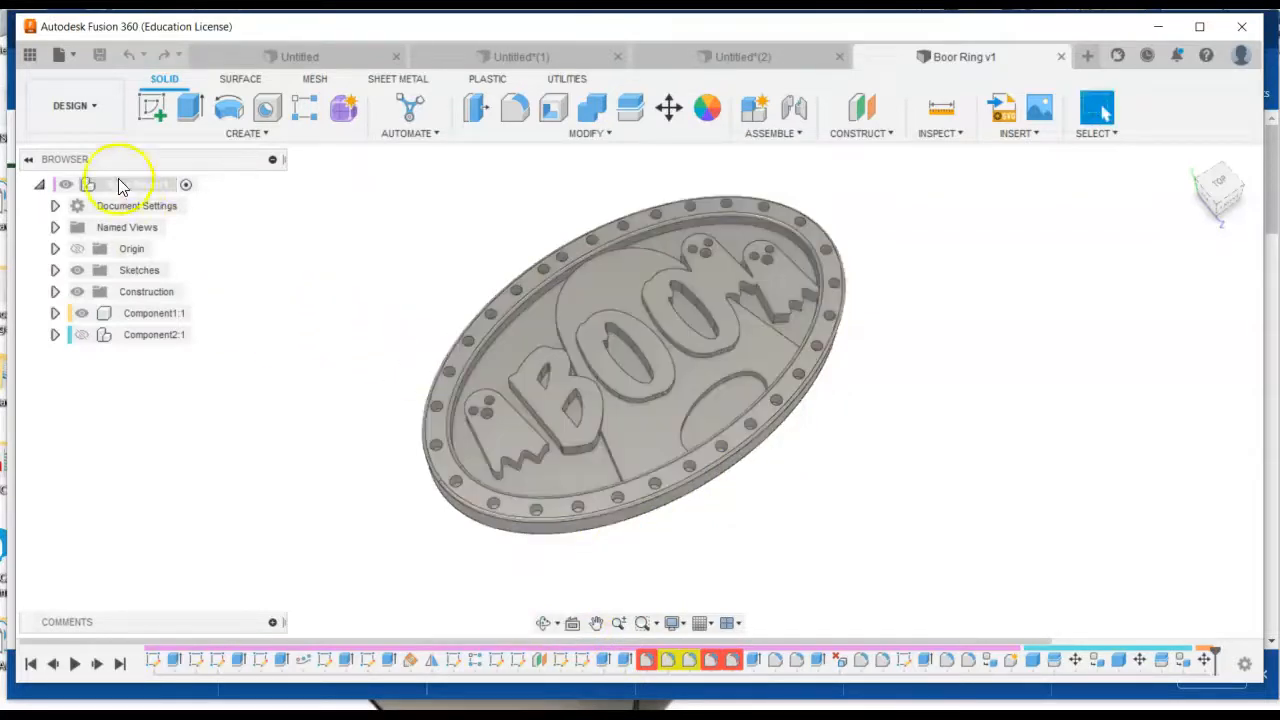
Save the whole Boor Ring v1 design as a binary STL mesh in inches, named Boor Ring v1, in Downloads
click(134, 188)
click(130, 185)
right_click(130, 186)
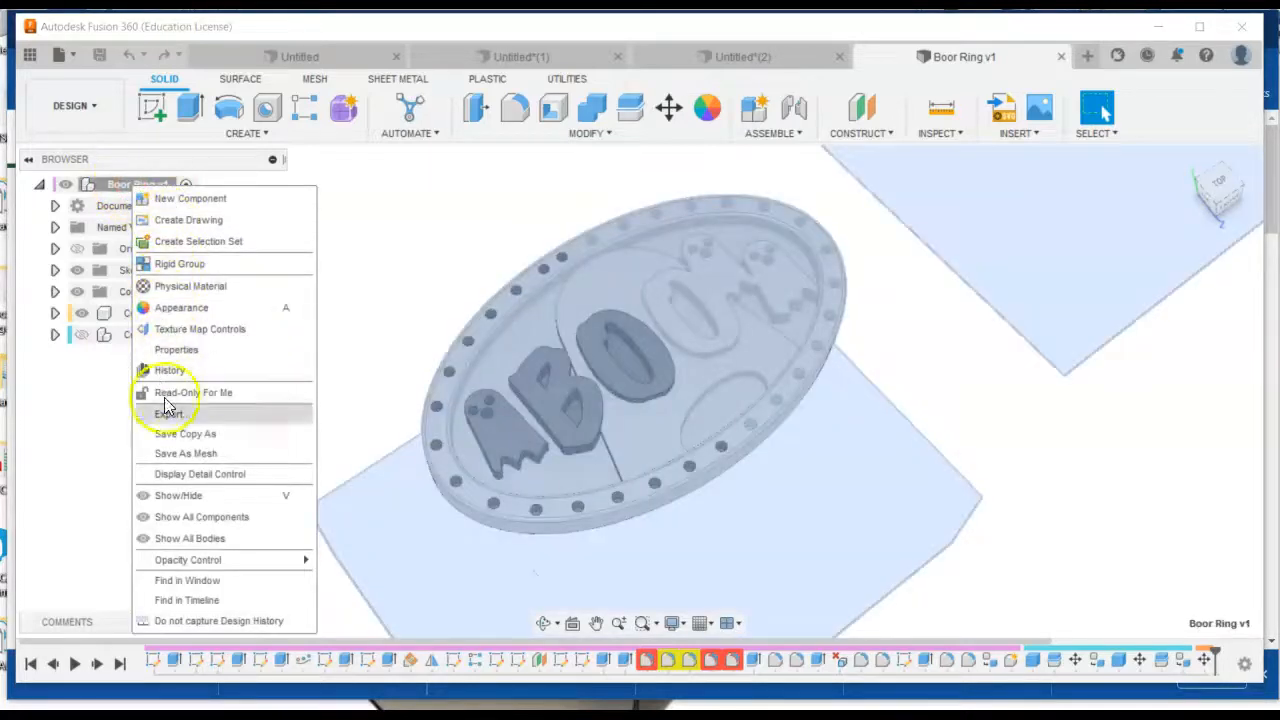
click(183, 455)
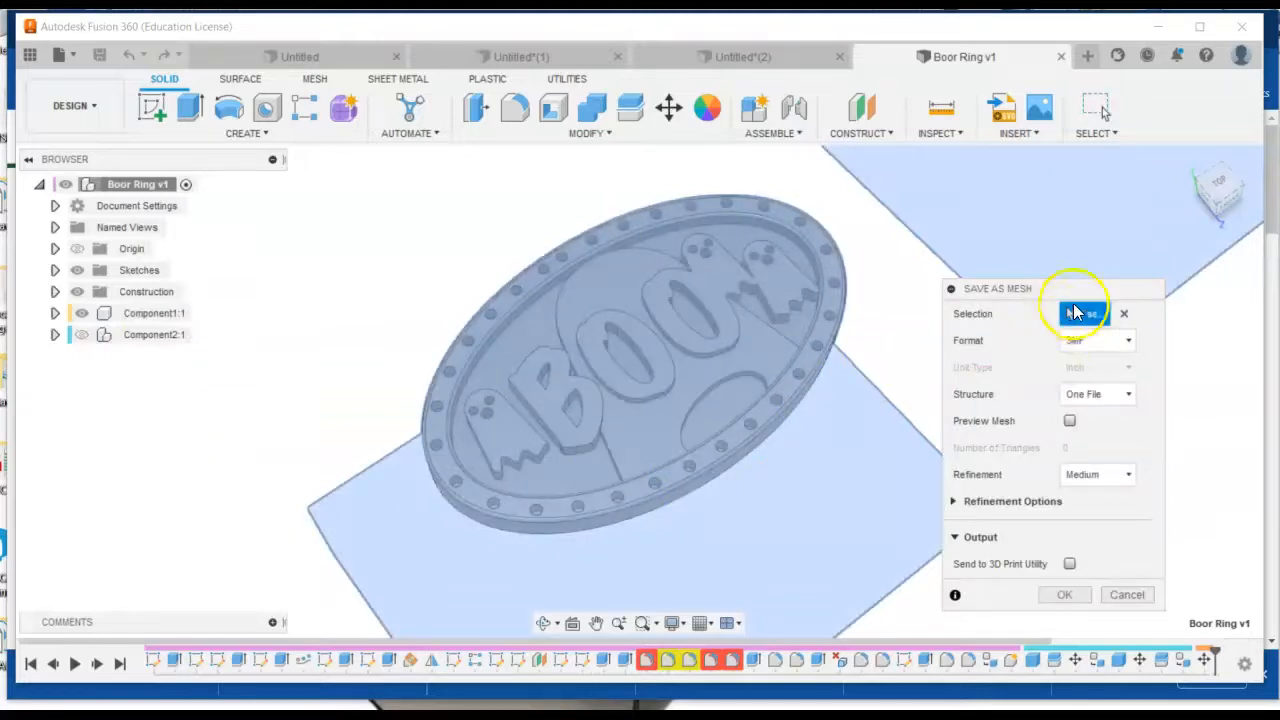
drag(1085, 288, 863, 131)
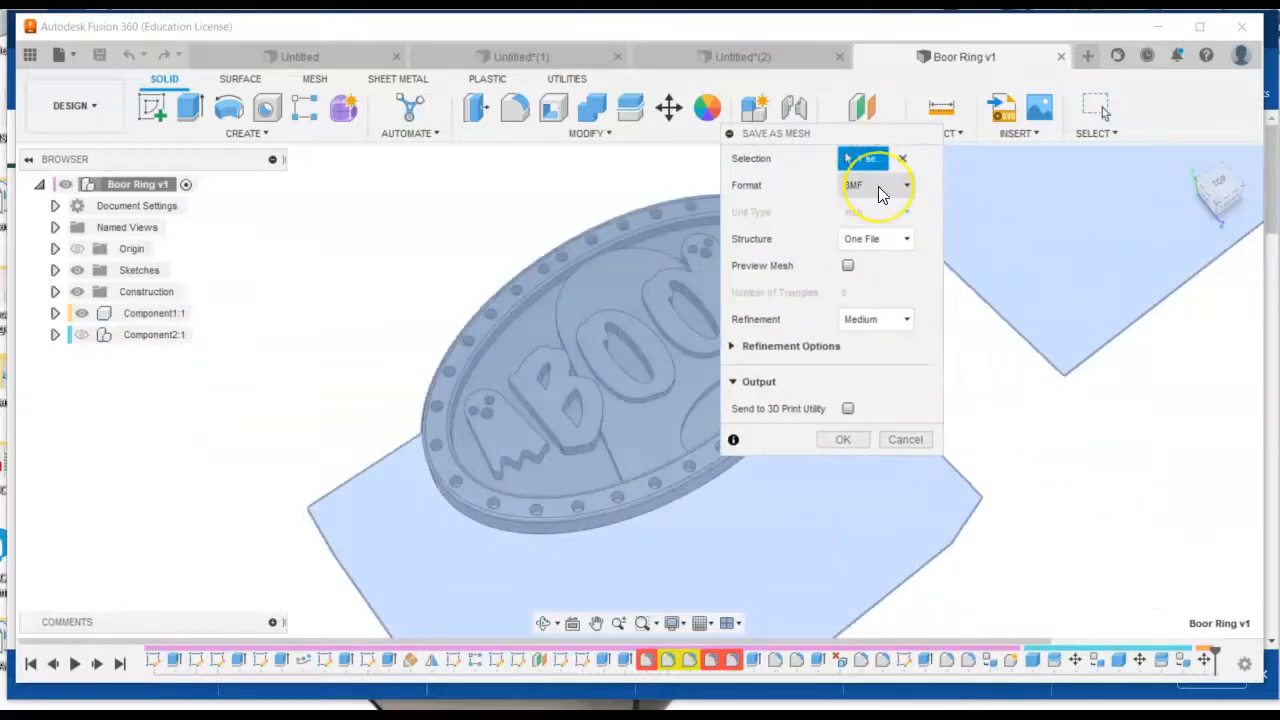
click(878, 186)
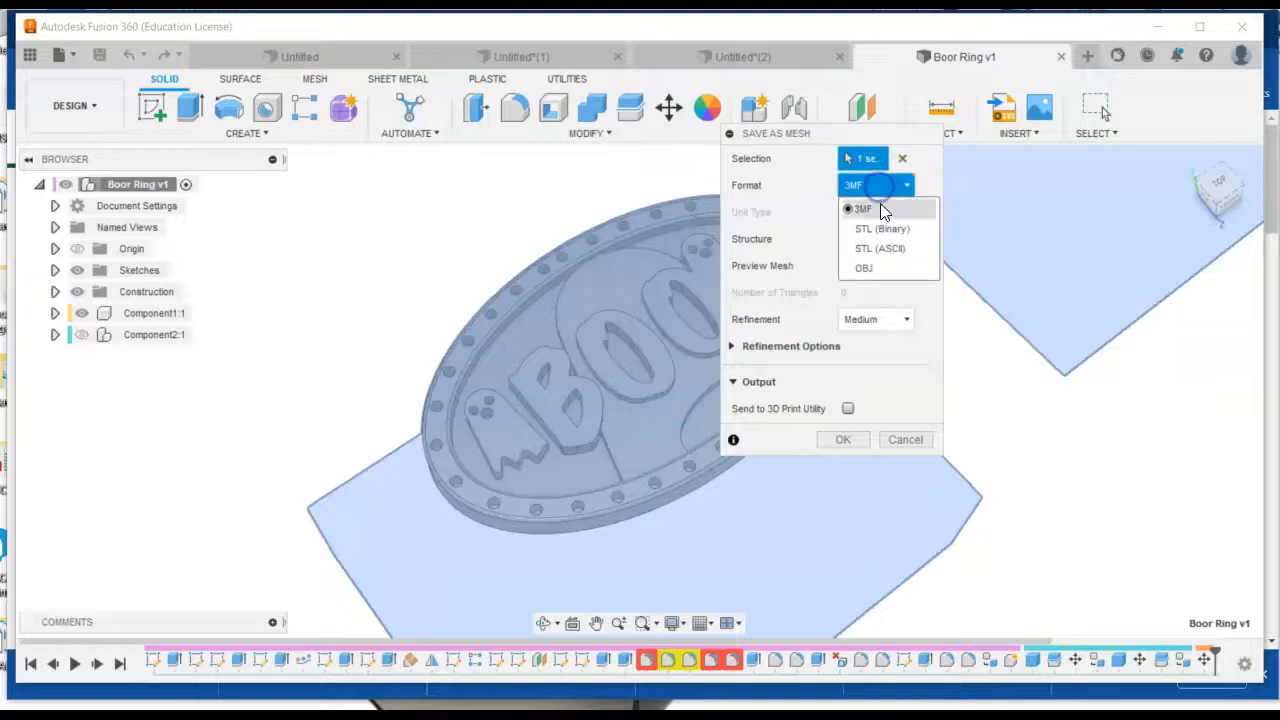
click(882, 228)
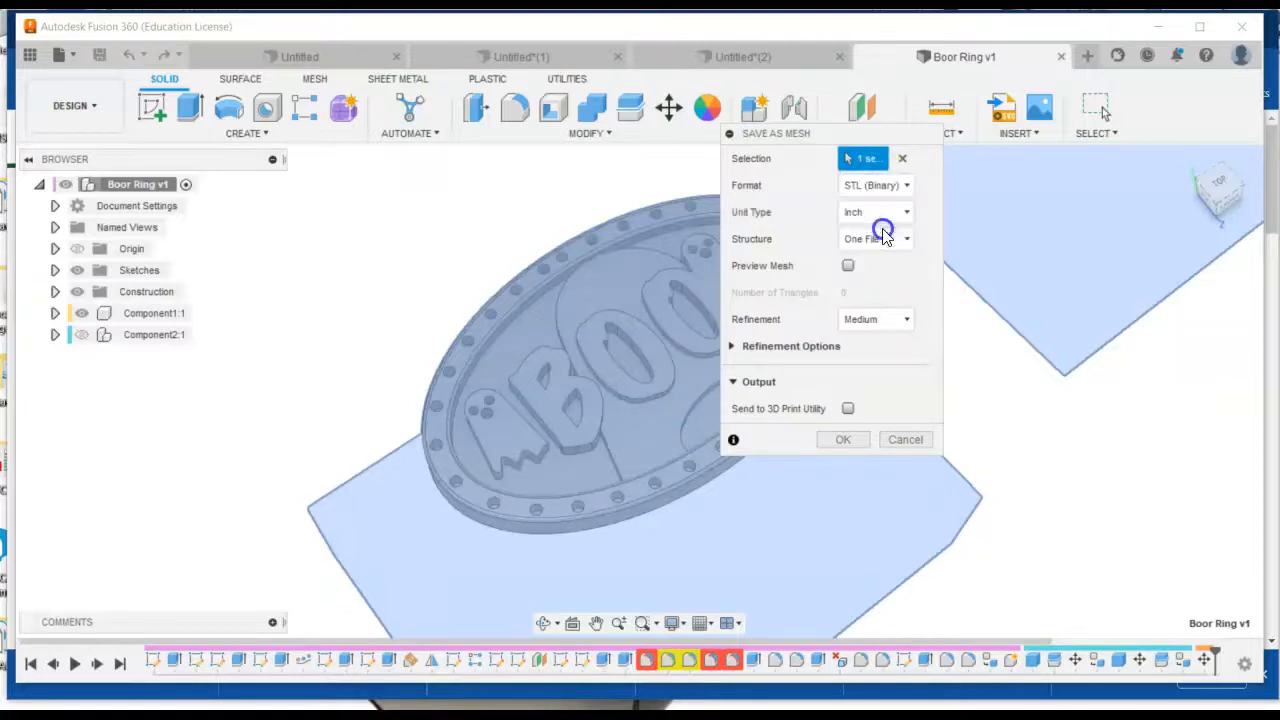
click(838, 437)
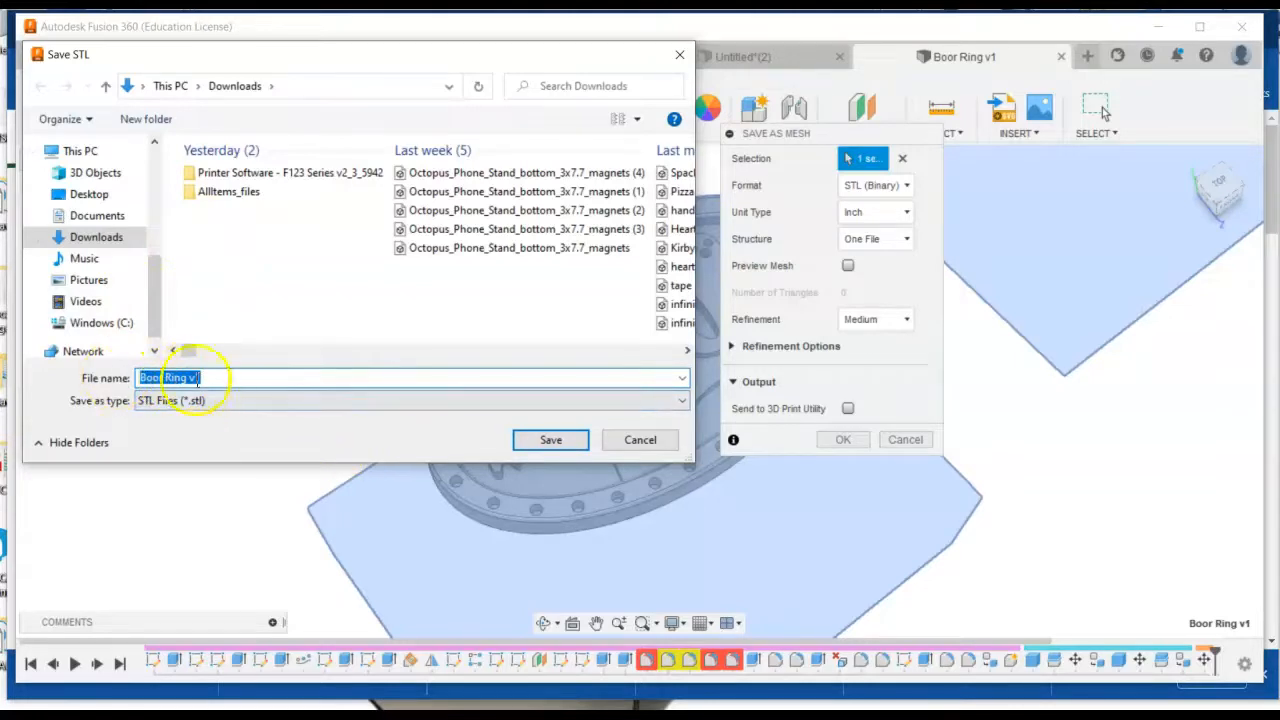
click(548, 442)
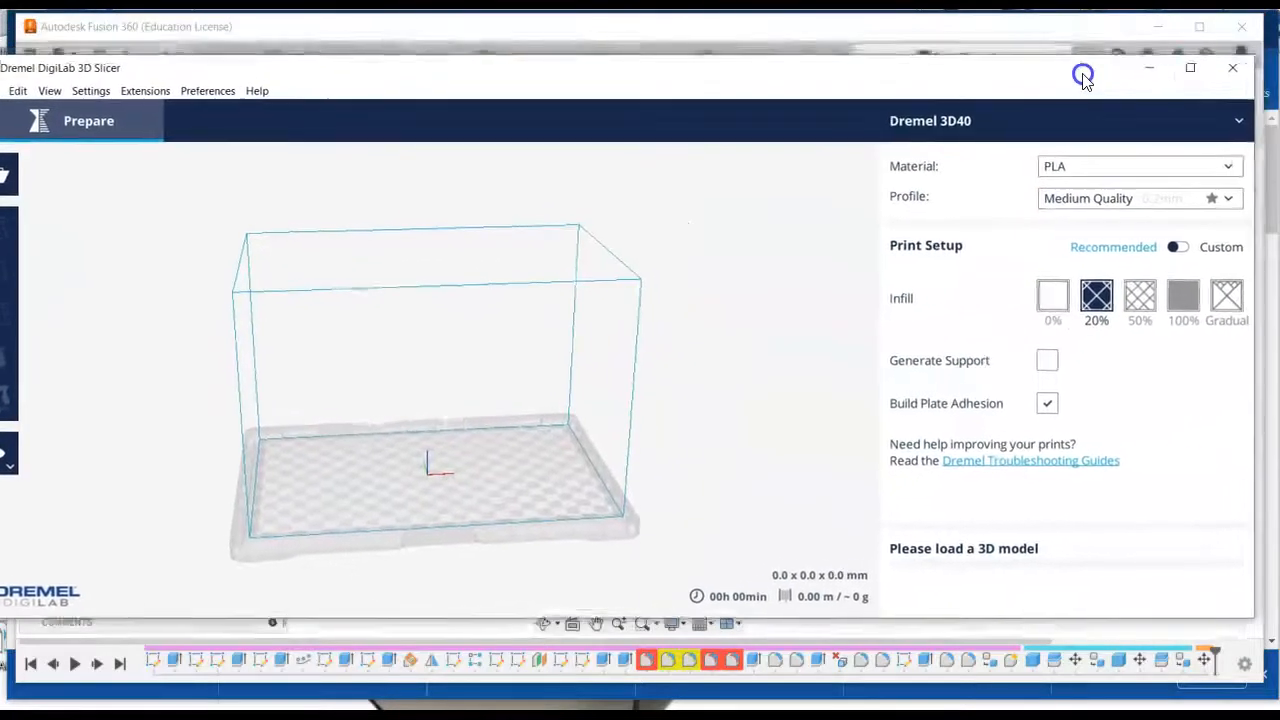
Switch to Dremel DigiLab 3D Slicer, then reposition and enlarge its window to fill most of the screen
drag(1083, 75, 1071, 67)
drag(1241, 82, 1170, 84)
drag(922, 67, 968, 35)
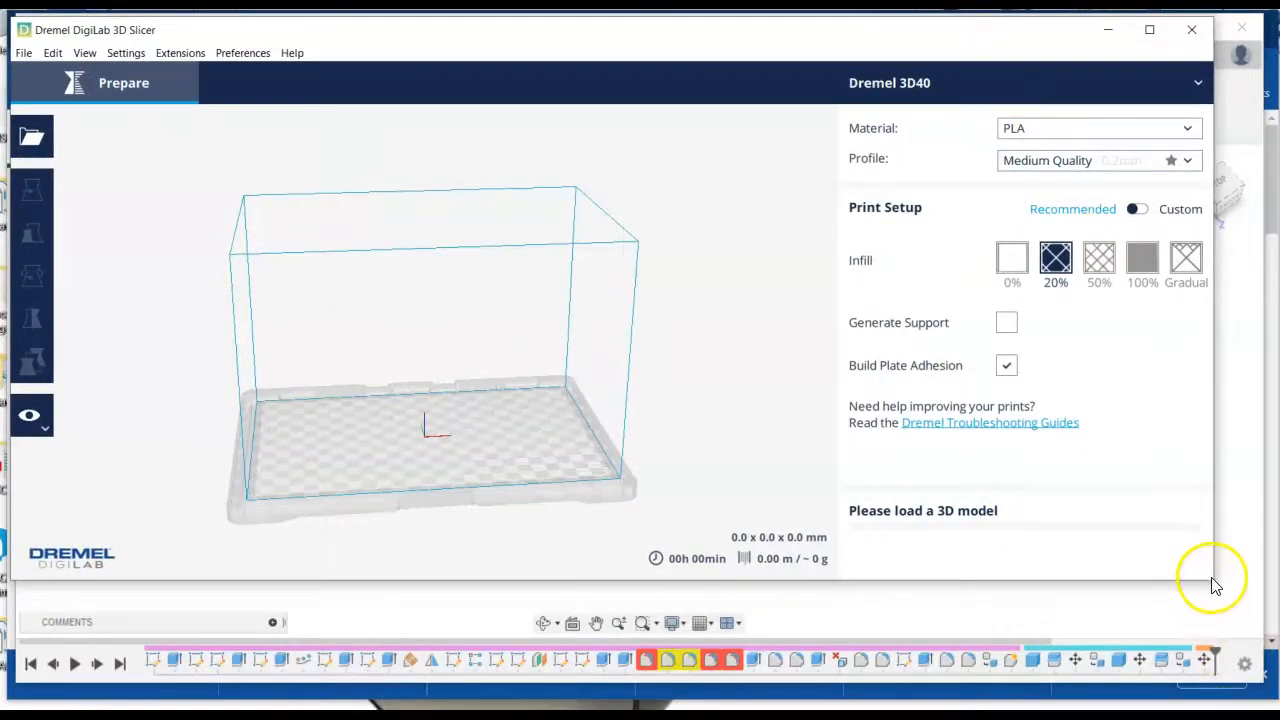
drag(1211, 580, 1241, 581)
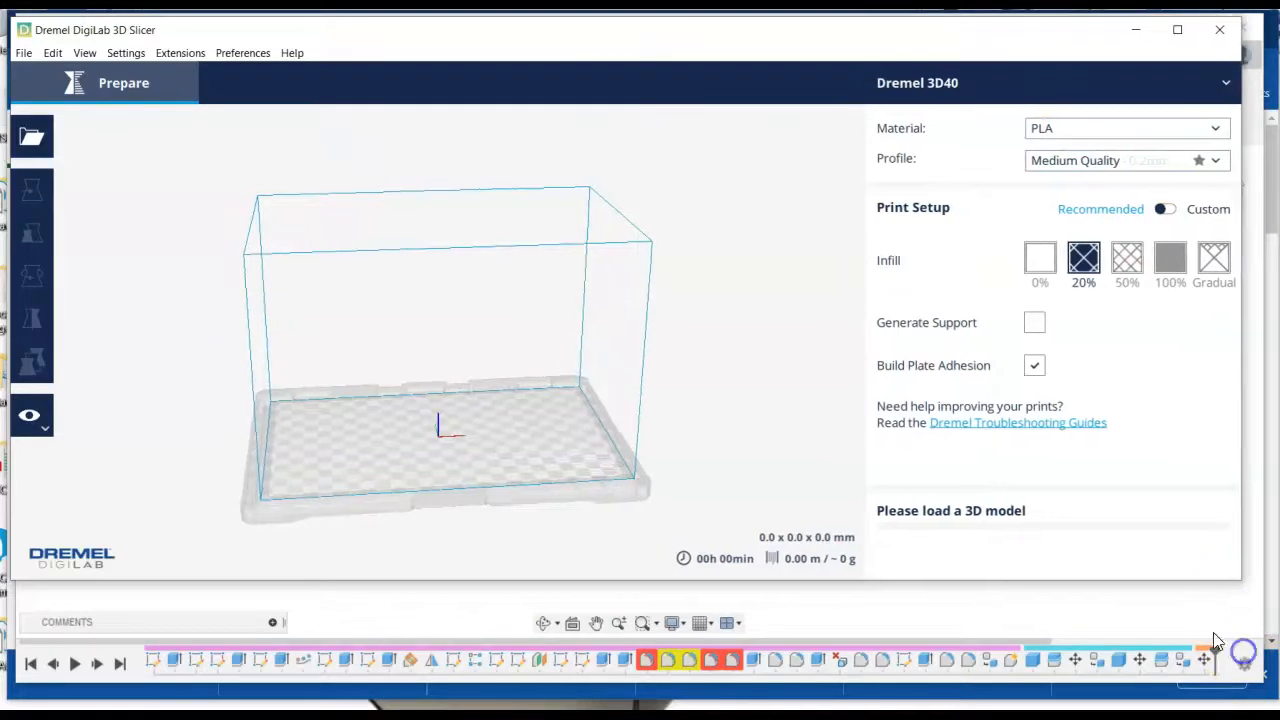
drag(1149, 574, 1162, 684)
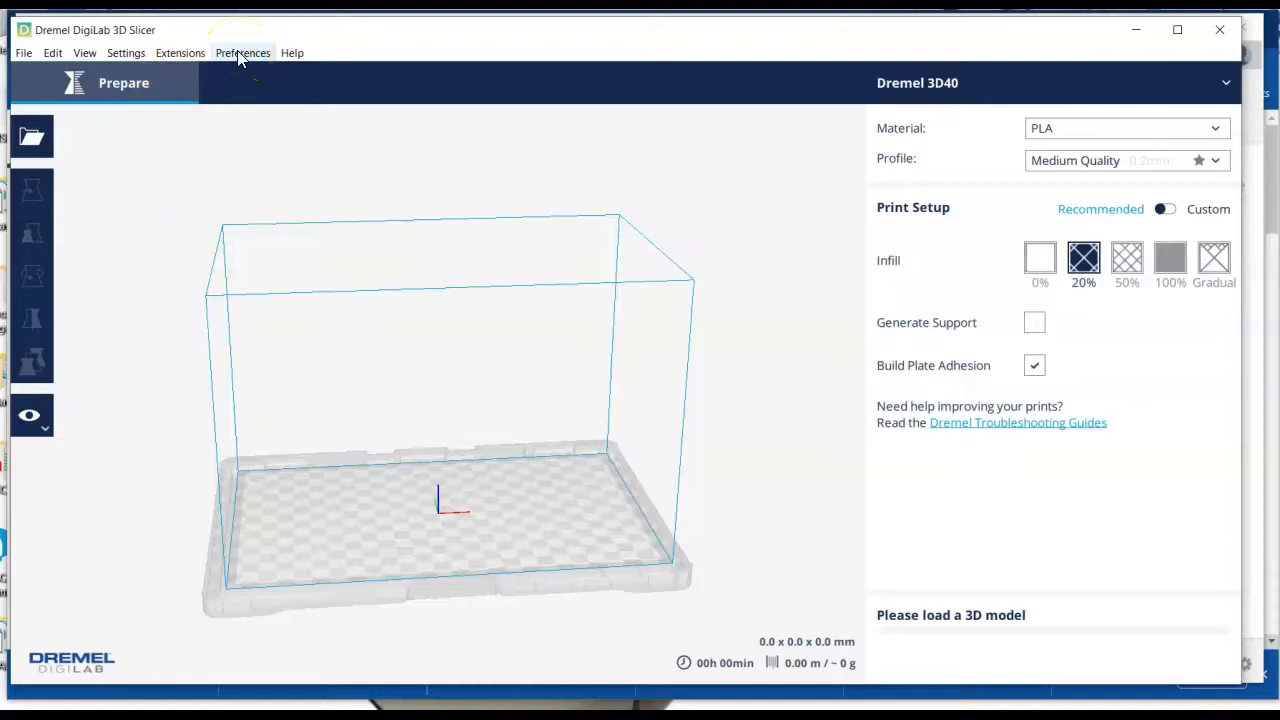
Review the configured printers and the Dremel models that can be added, without adding one
click(127, 53)
mouse_move(145, 75)
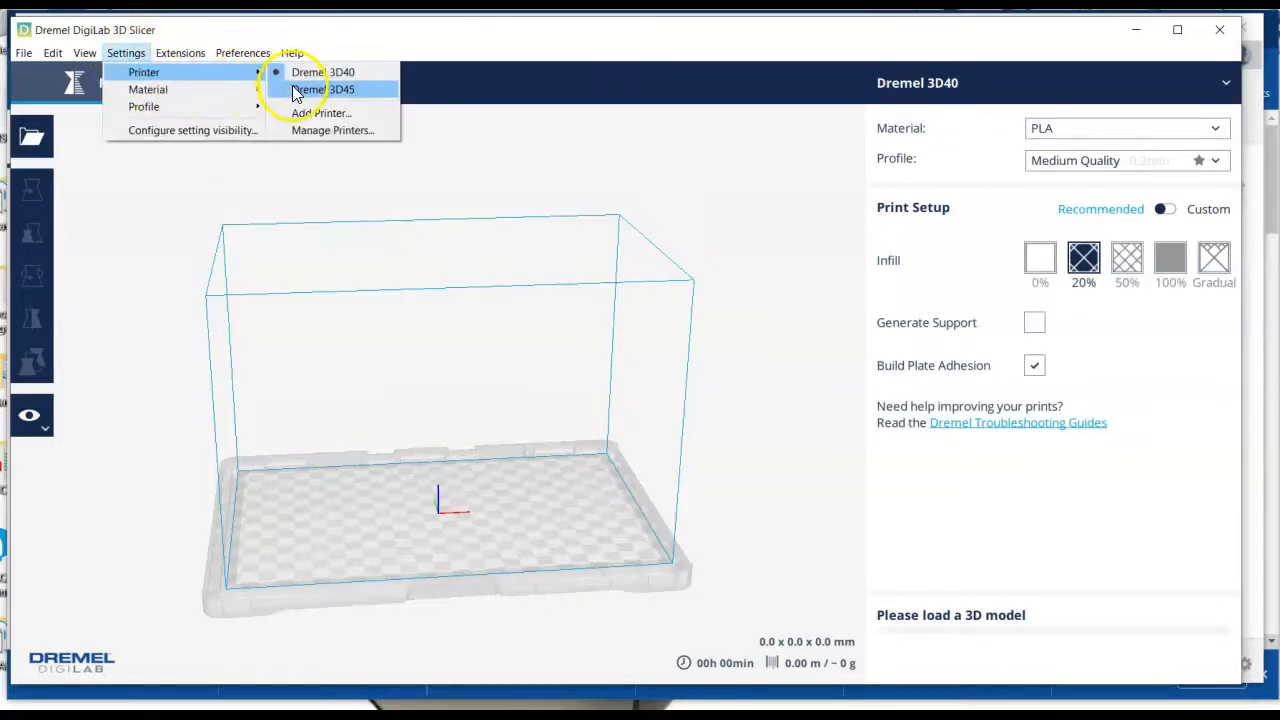
click(310, 113)
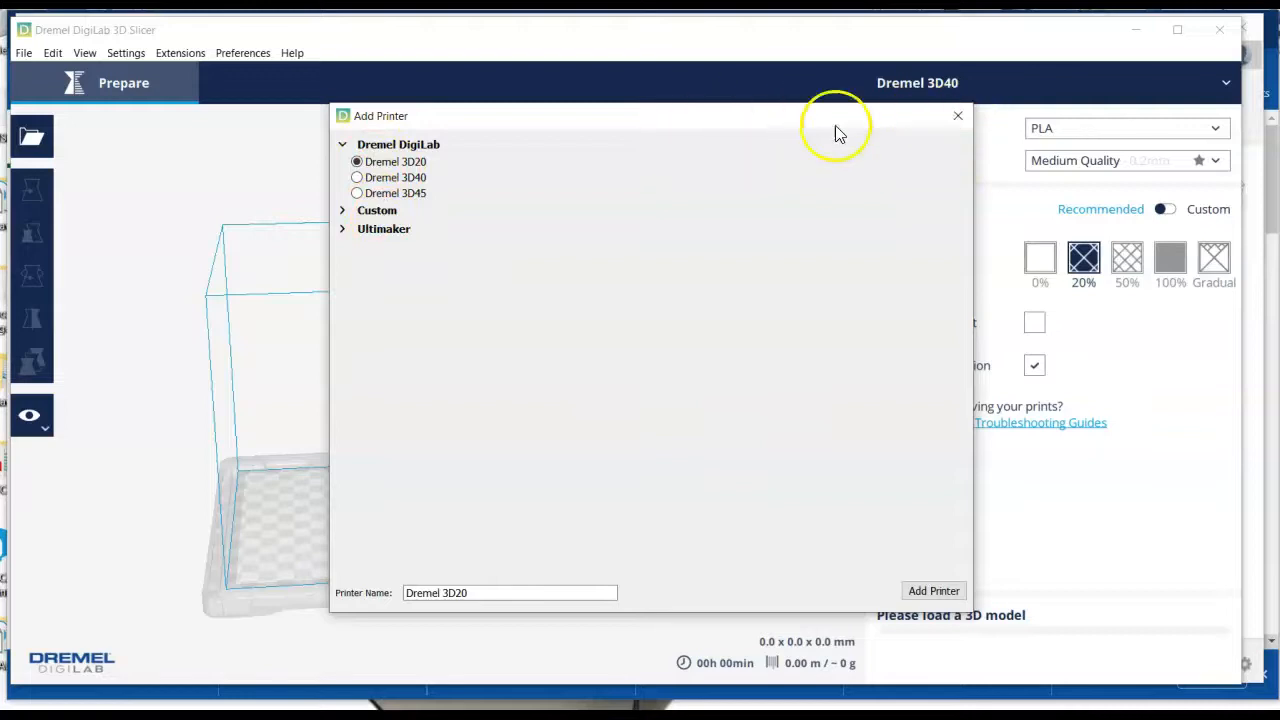
click(958, 116)
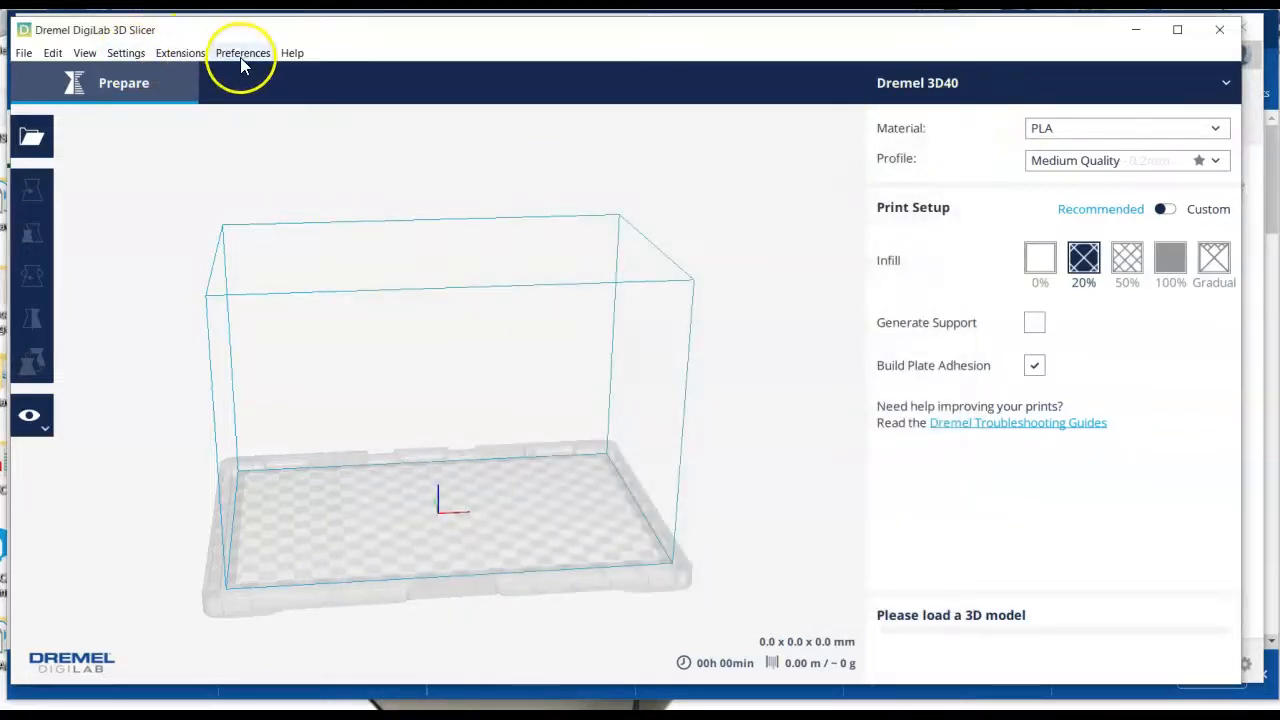
click(127, 53)
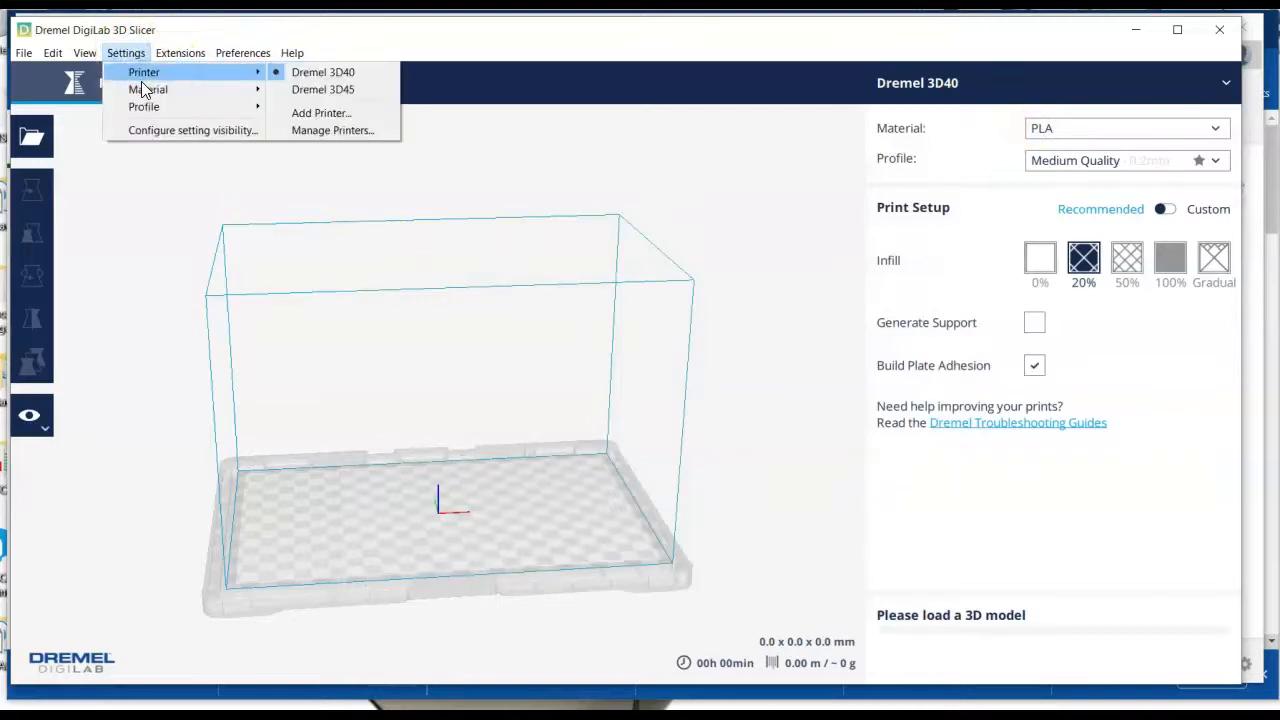
click(489, 444)
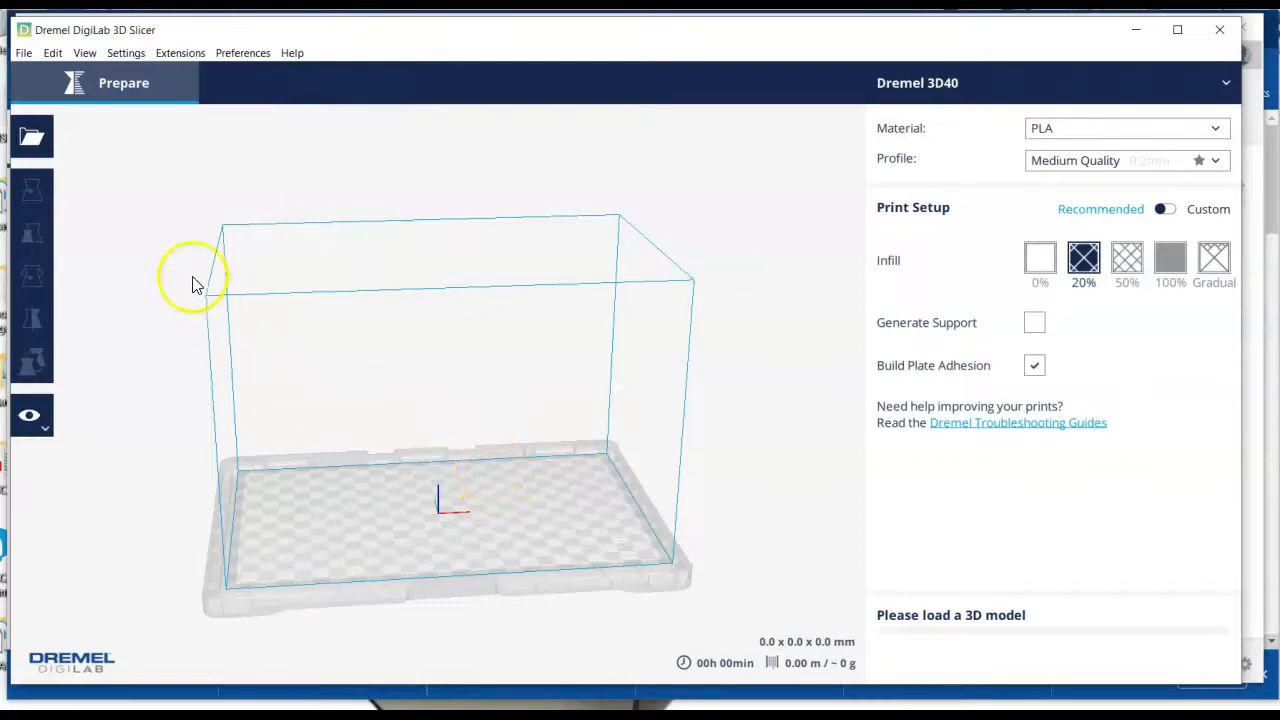
Load the Boor Ring v1 STL file from Downloads onto the build plate
click(31, 136)
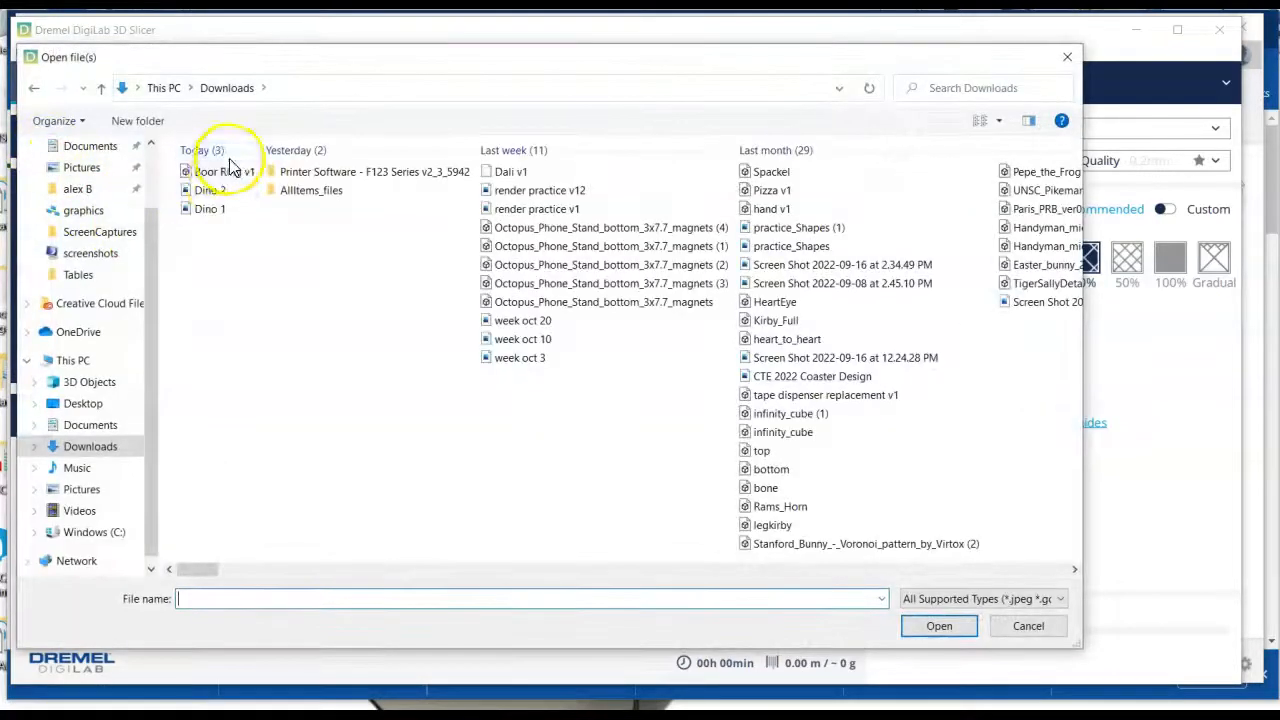
click(224, 171)
click(934, 636)
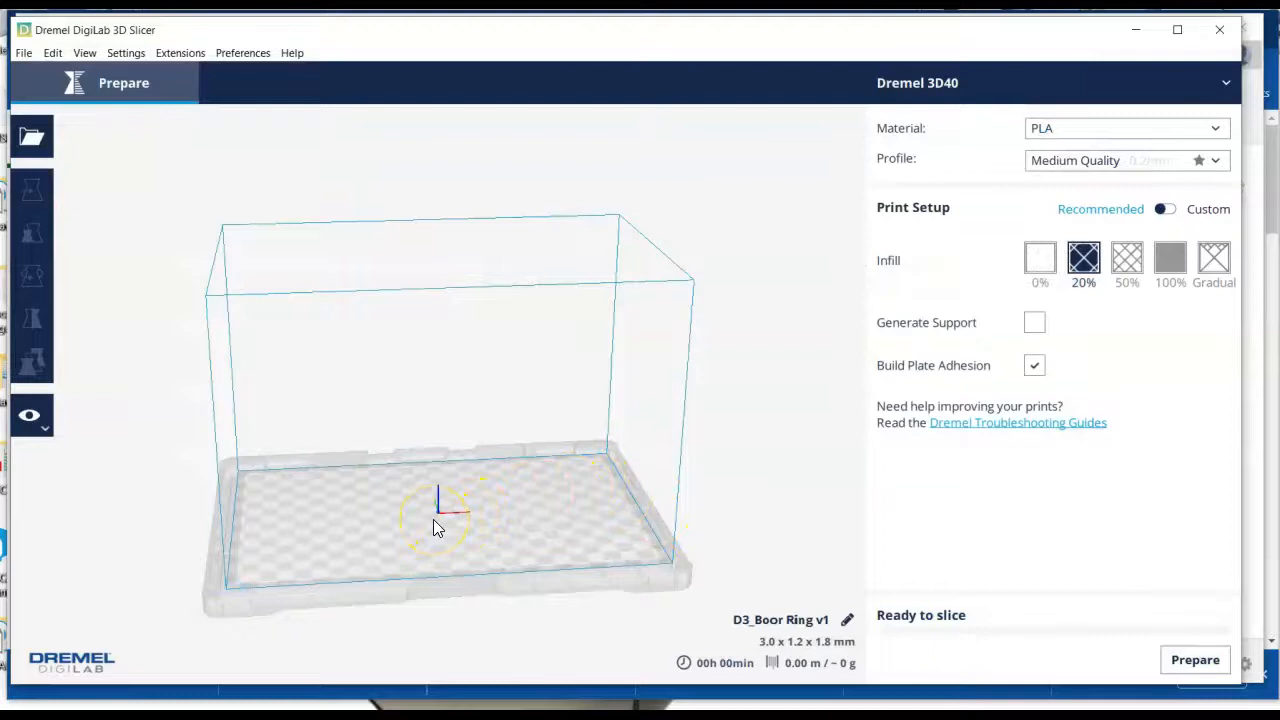
Scale the tiny ring model uniformly to 2540% to convert it from inches to millimetres
scroll(437, 528, down, 5)
scroll(433, 519, up, 5)
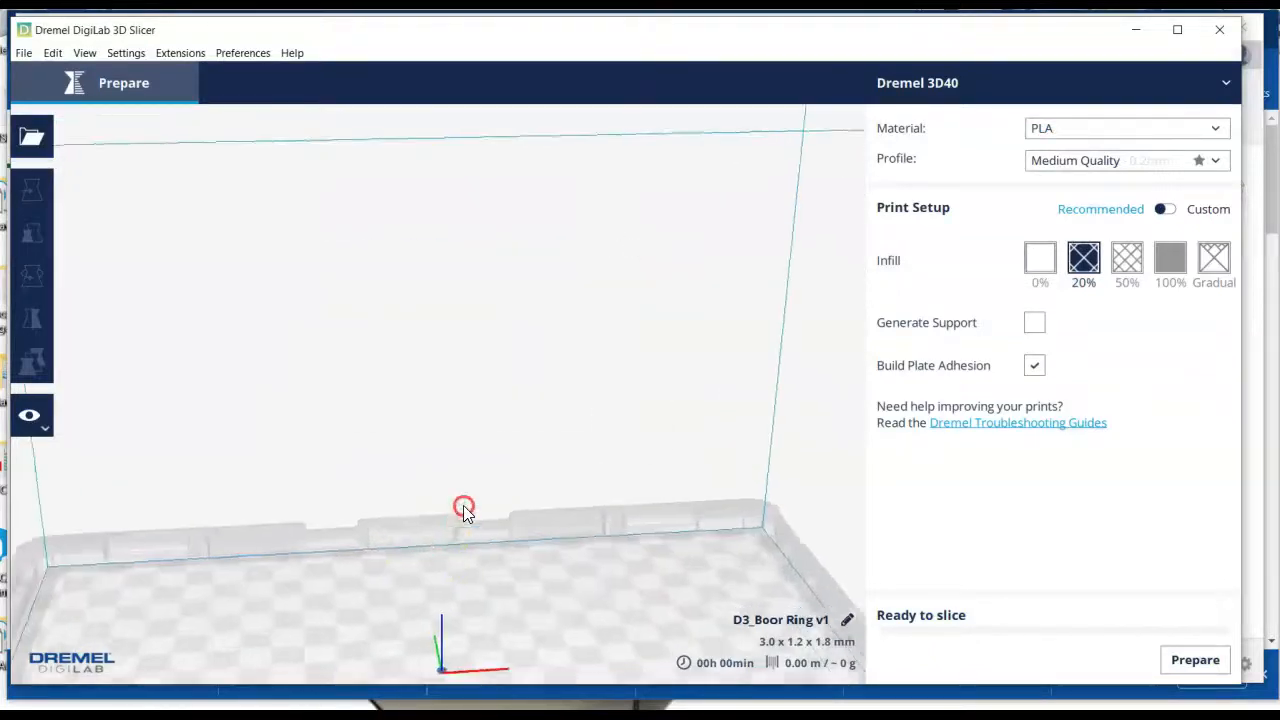
middle_drag(457, 531, 517, 351)
scroll(517, 351, up, 3)
scroll(459, 541, up, 2)
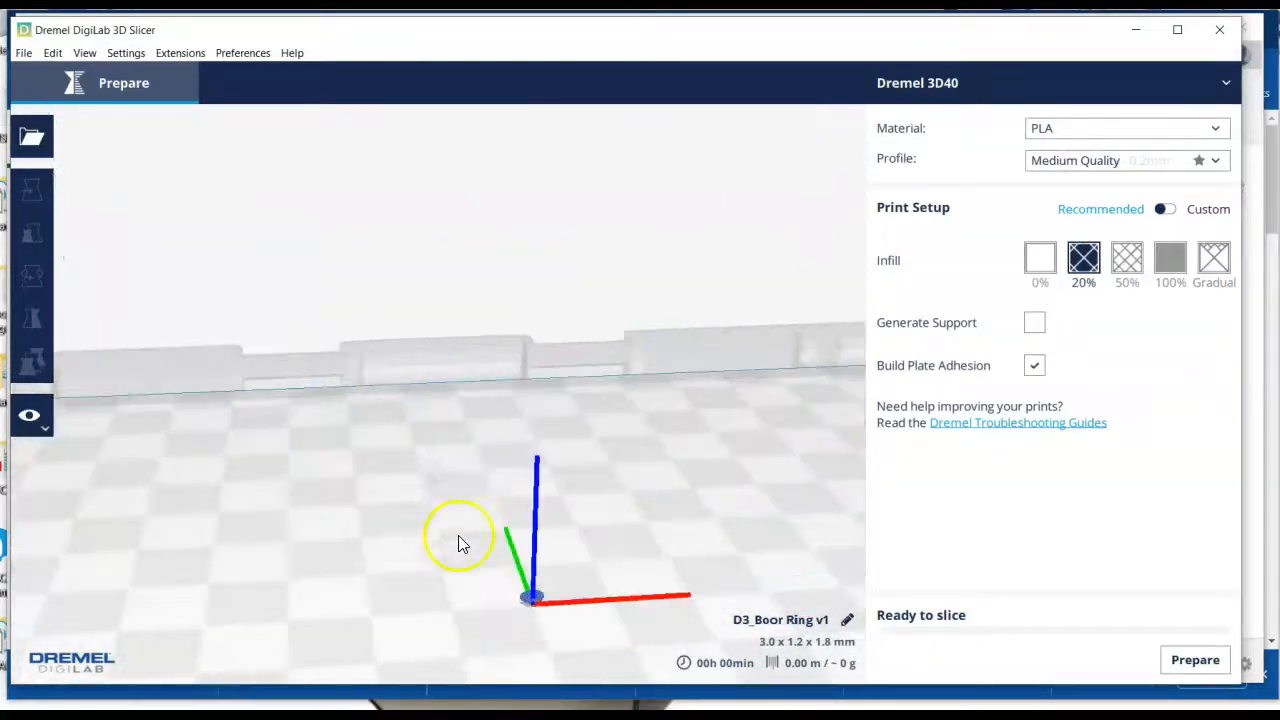
click(535, 600)
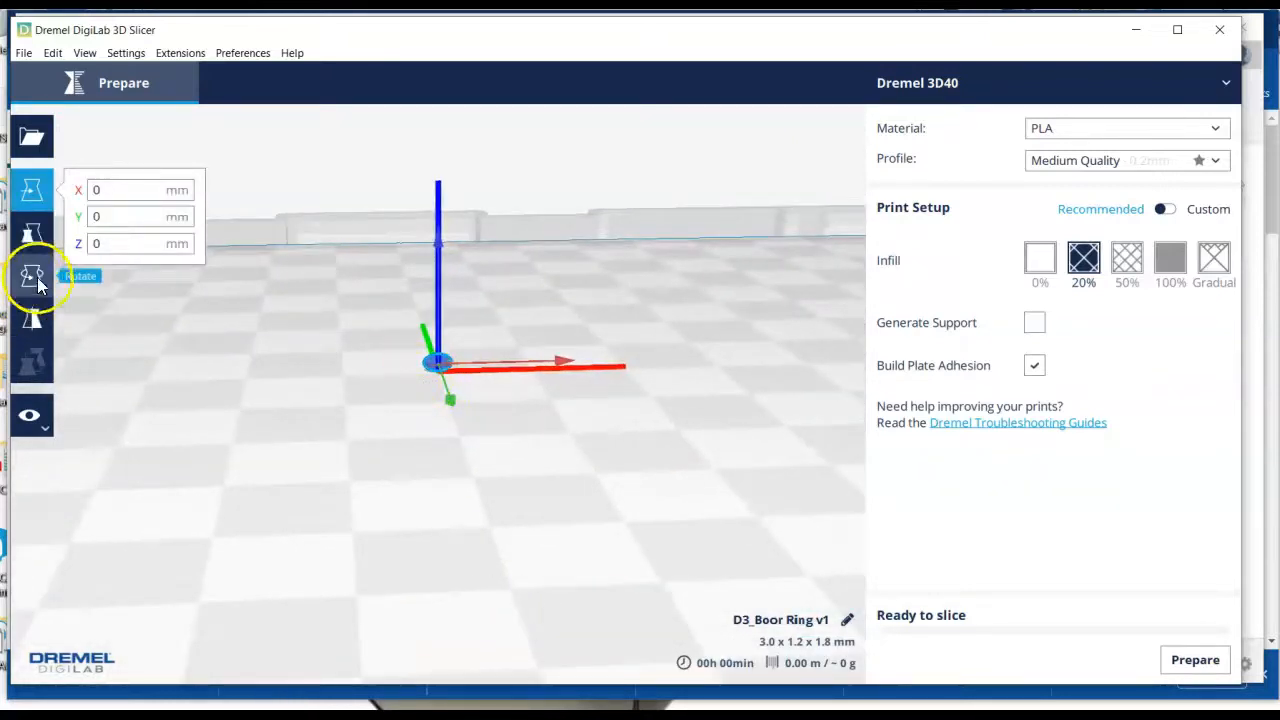
click(31, 238)
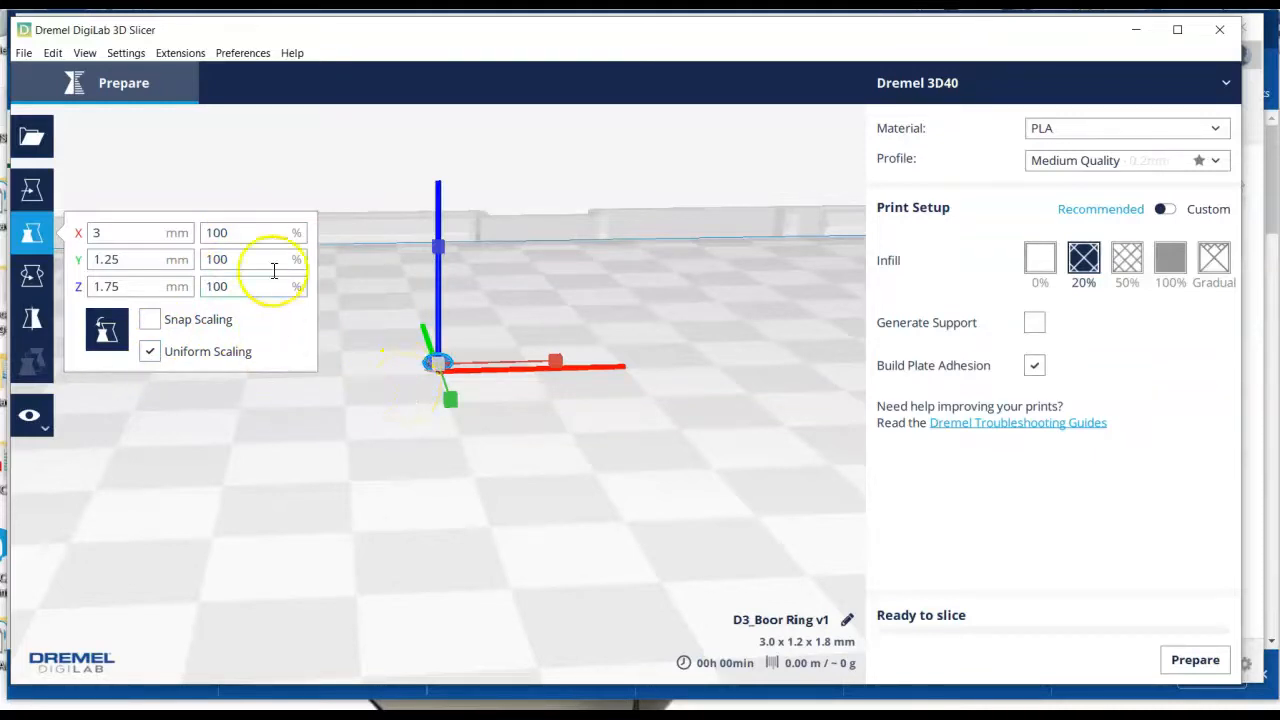
click(245, 231)
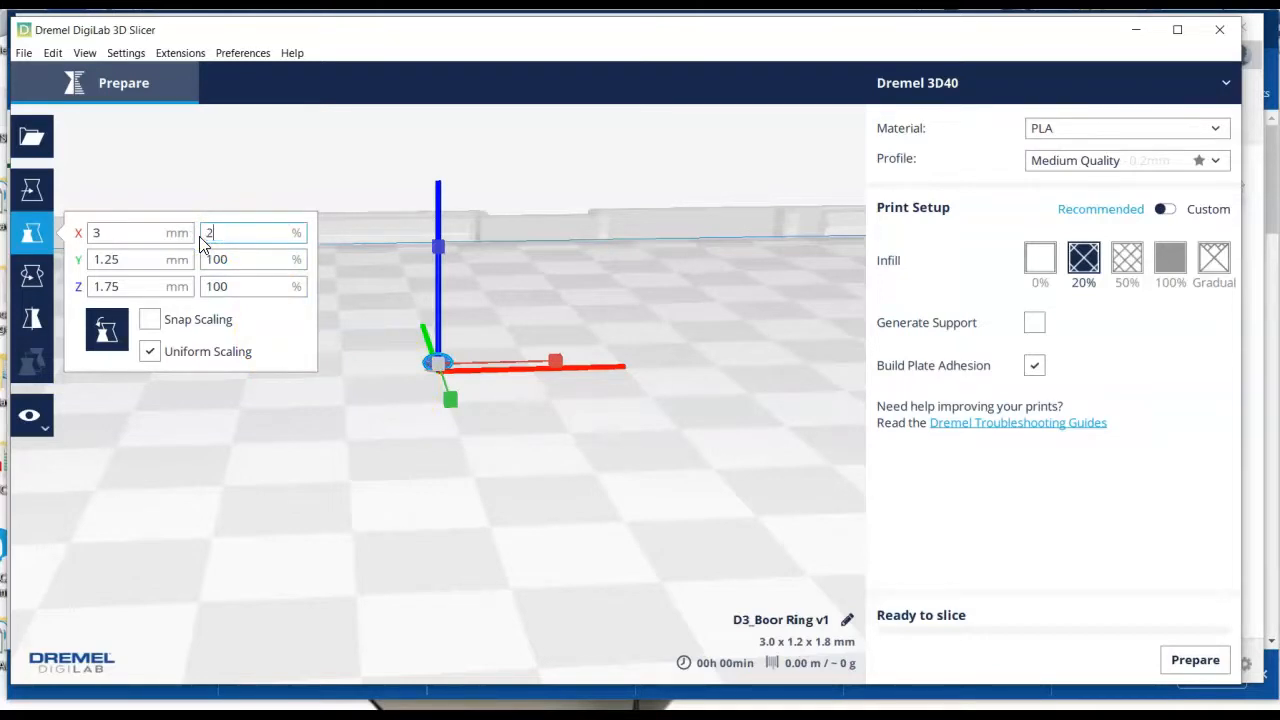
text(2540.)
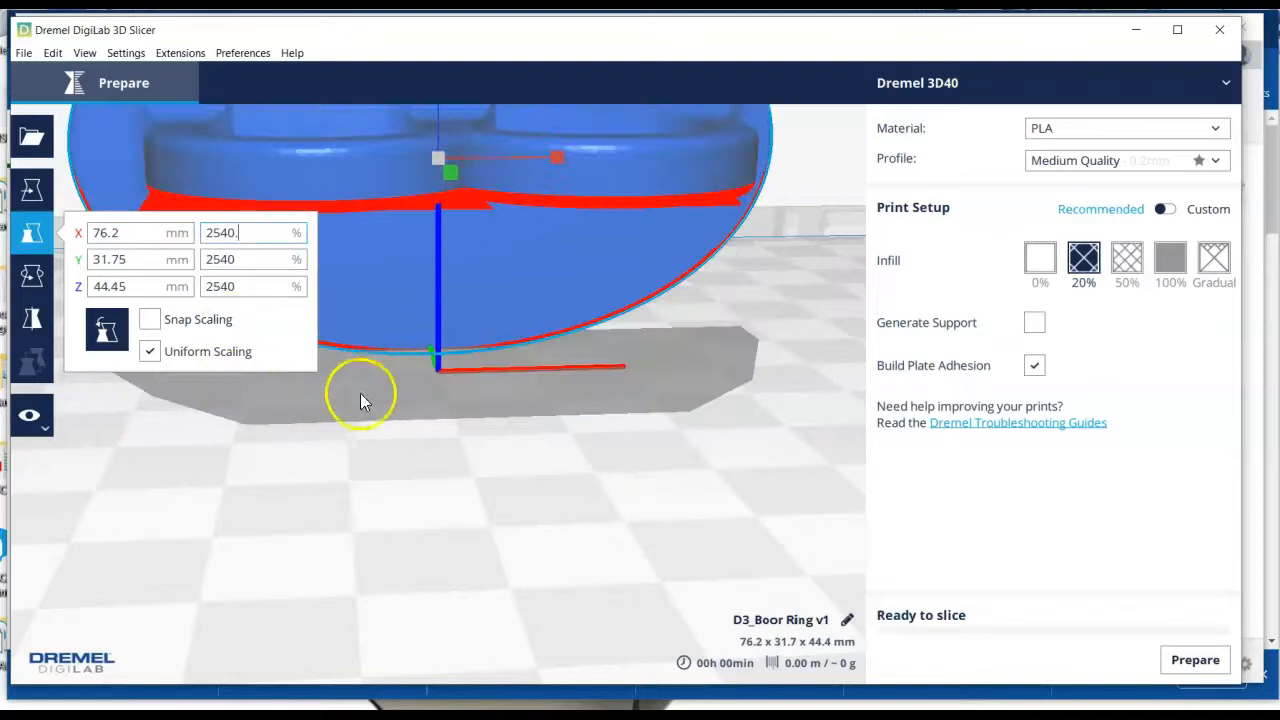
scroll(353, 394, down, 10)
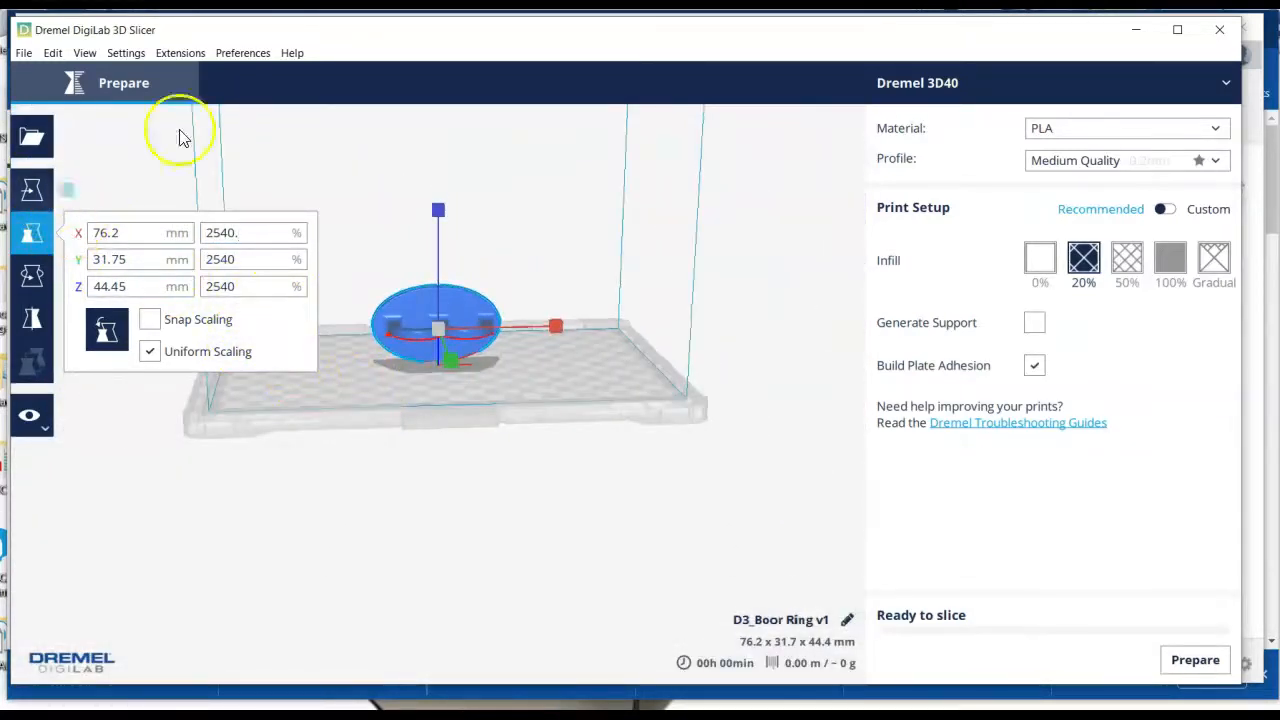
Apply the Lay Flat rotation to the ring model on the build plate
click(311, 184)
right_drag(623, 321, 523, 477)
right_drag(341, 344, 97, 470)
scroll(446, 390, up, 5)
scroll(440, 377, down, 4)
click(466, 334)
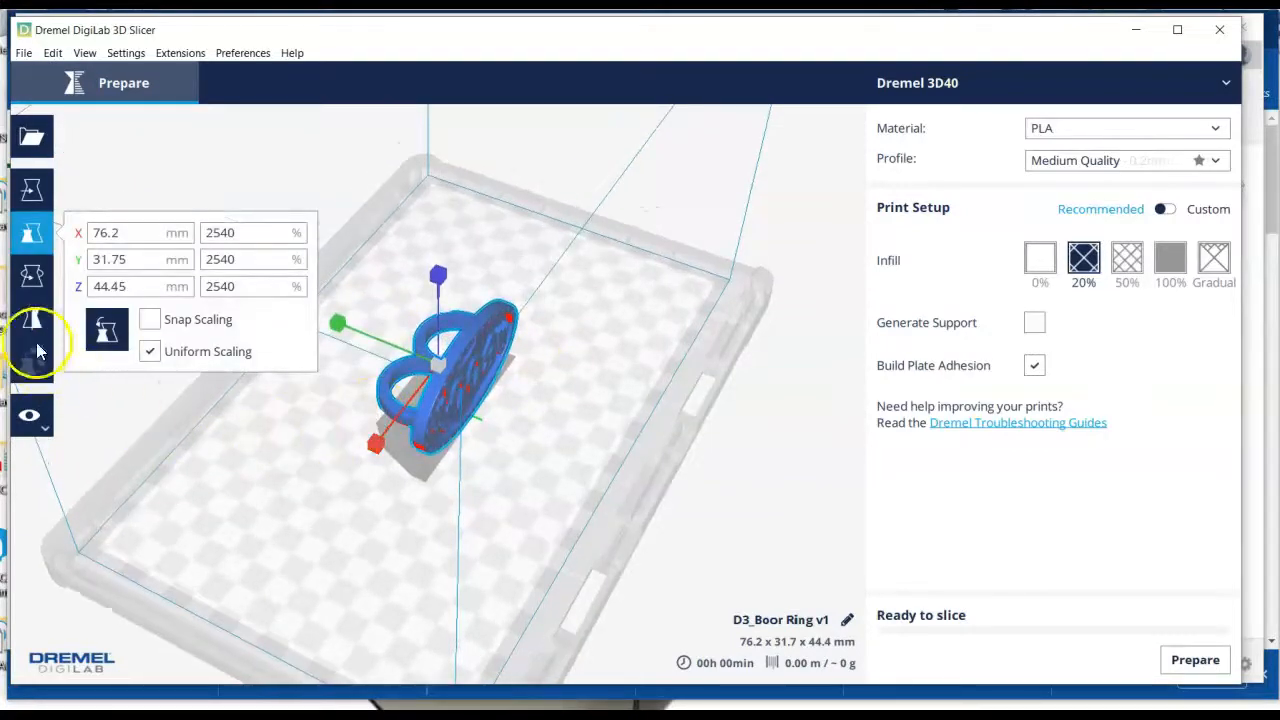
click(36, 274)
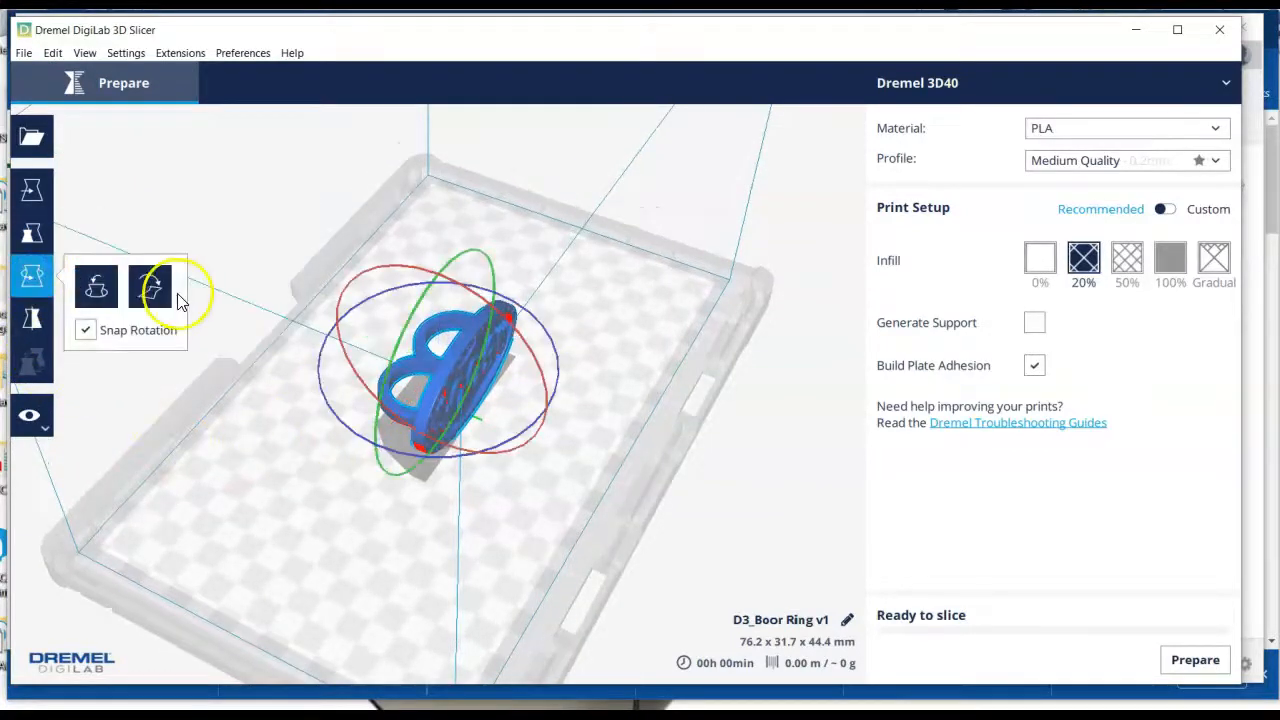
click(152, 289)
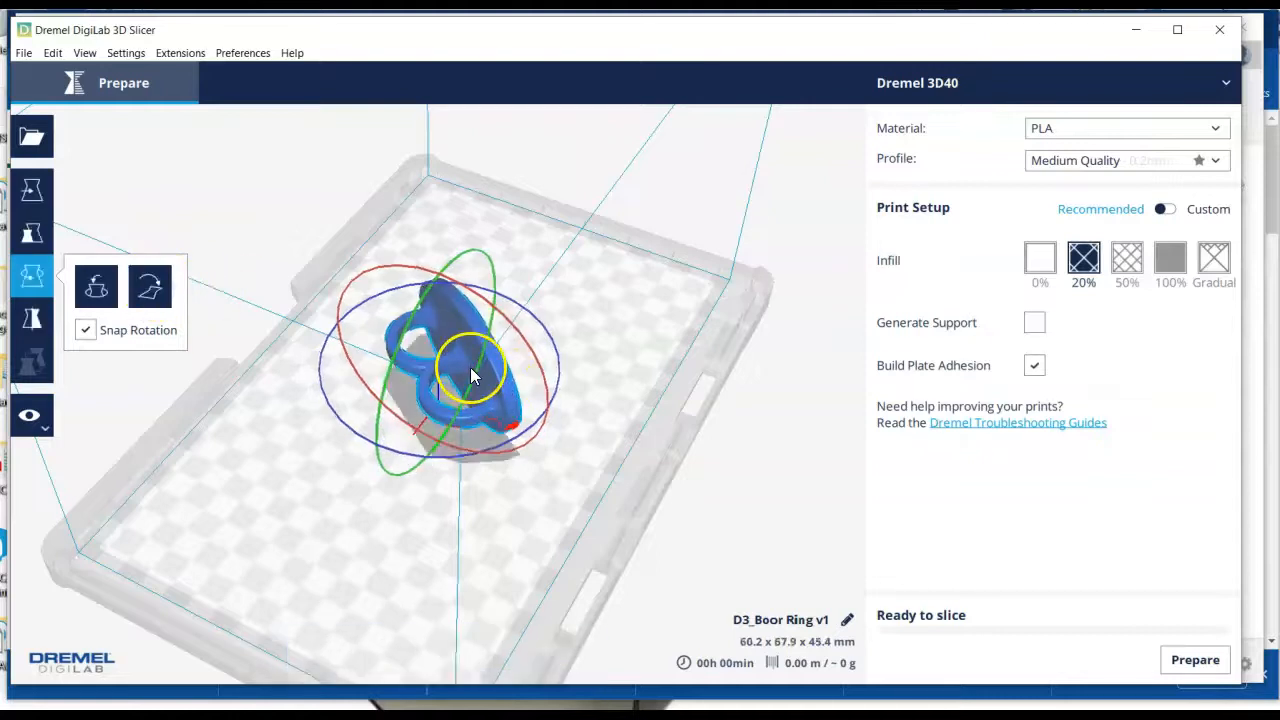
Nudge the ring model to about X -4.5, Y 7.8 mm and rotate it until its finger loops point upward
click(31, 274)
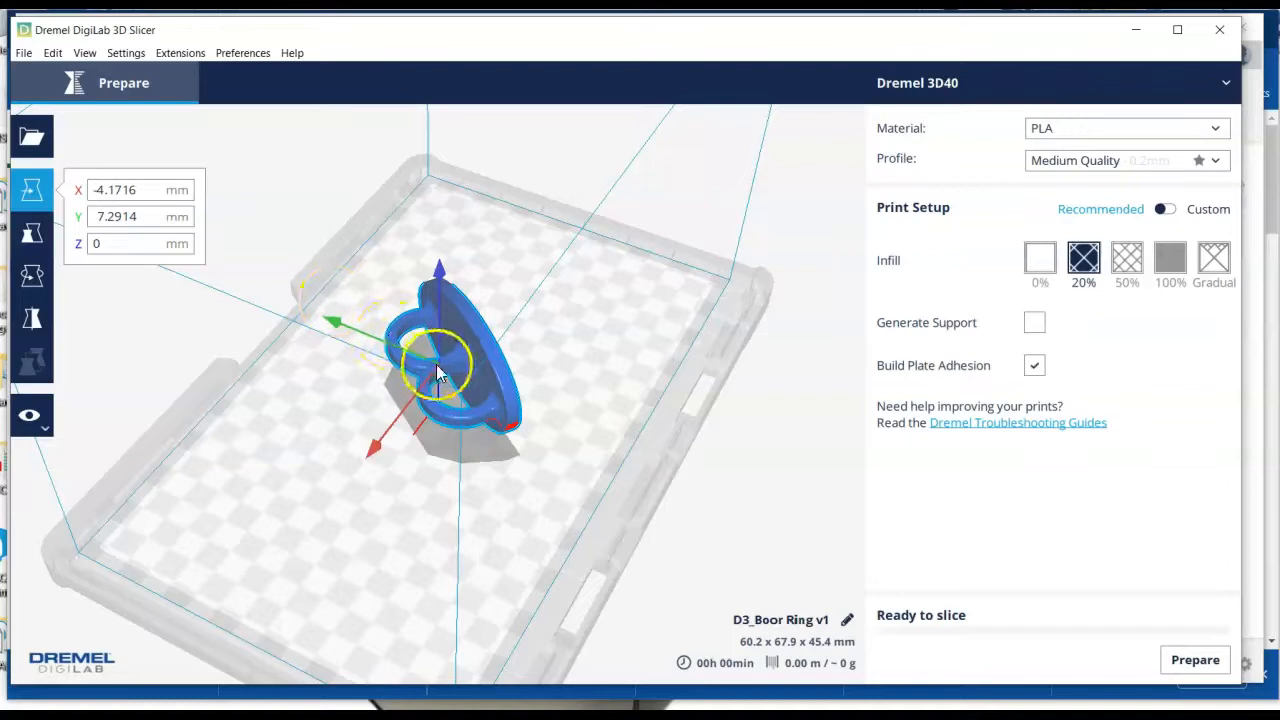
drag(500, 368, 503, 368)
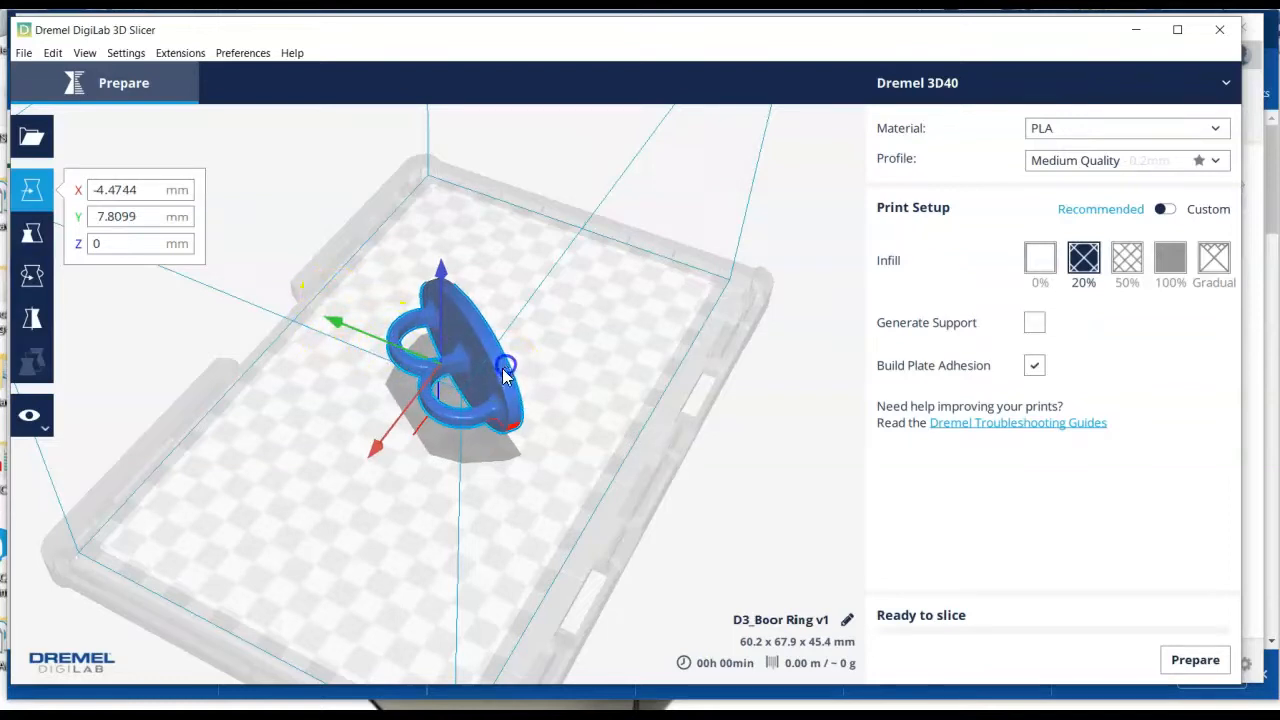
click(31, 274)
drag(417, 308, 434, 543)
right_drag(434, 543, 520, 455)
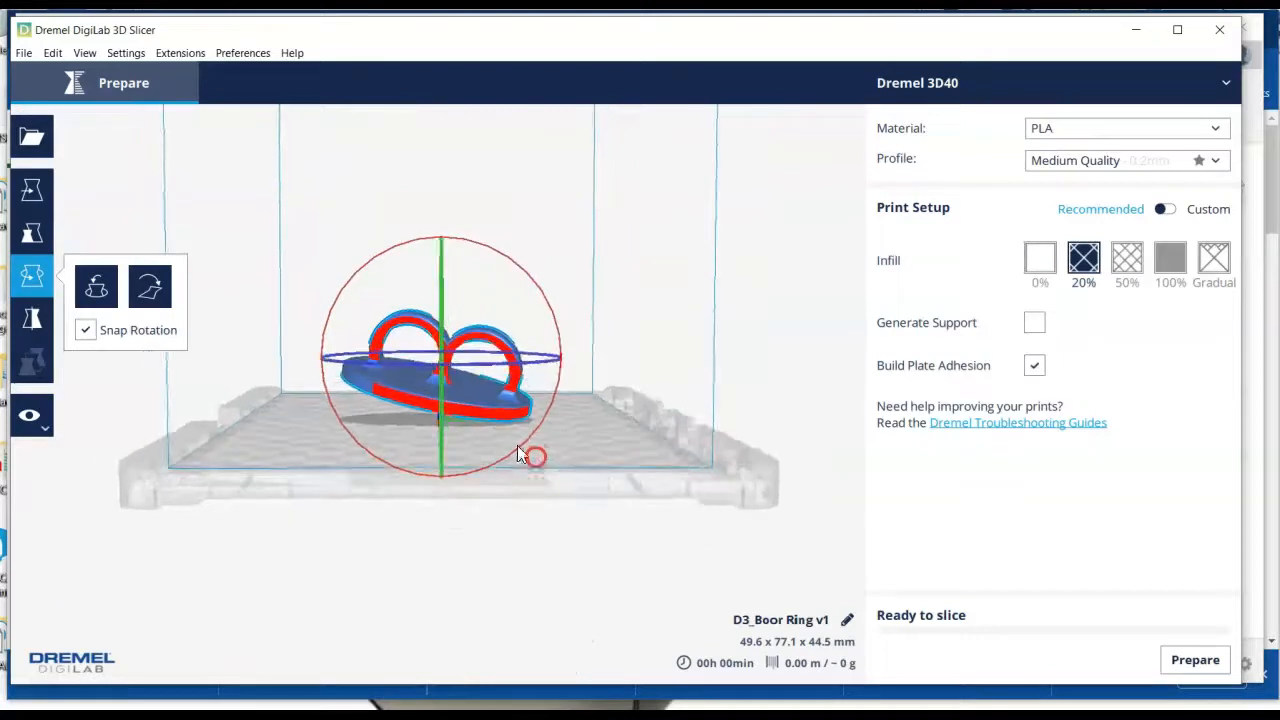
drag(371, 271, 357, 286)
Lay the ring's oval base flat on the build plate with the Lay Flat rotation and check its seating
right_drag(622, 415, 317, 411)
click(149, 286)
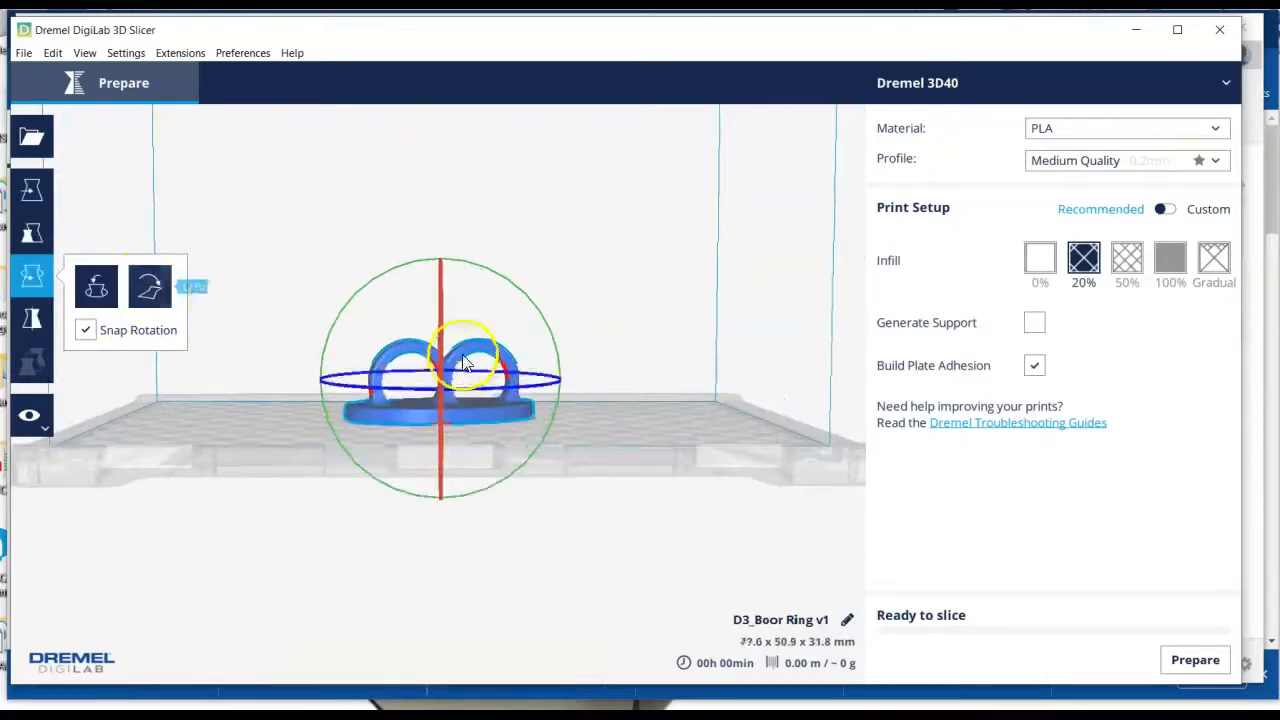
right_drag(586, 443, 723, 443)
scroll(390, 386, up, 4)
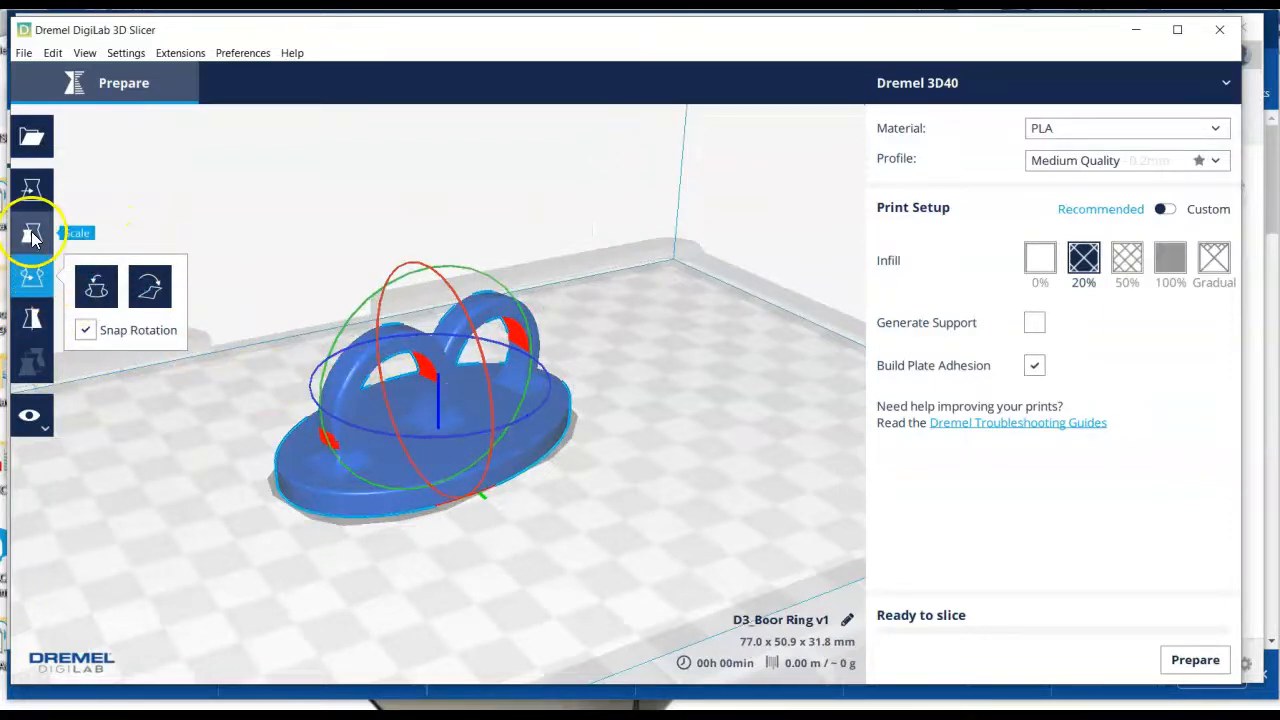
Review the mirror tool and the material choices, and examine the ring's overhangs to judge whether supports are needed
click(30, 320)
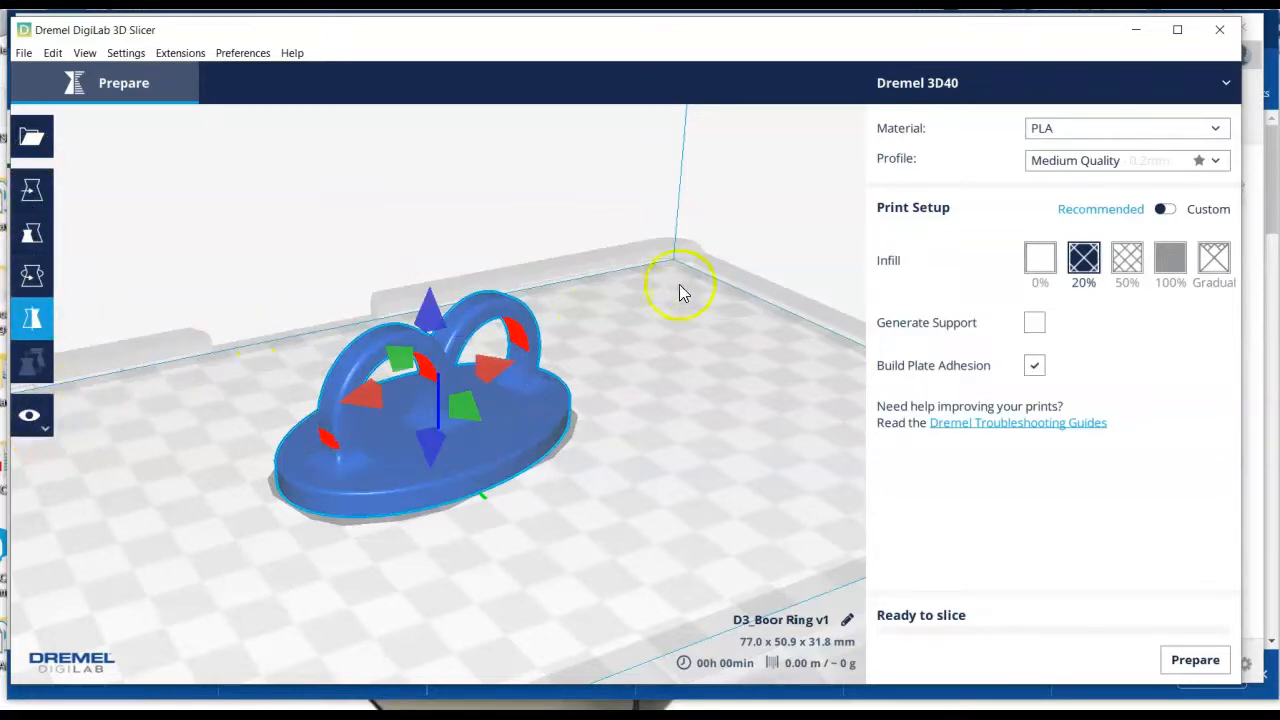
click(1103, 137)
click(1101, 130)
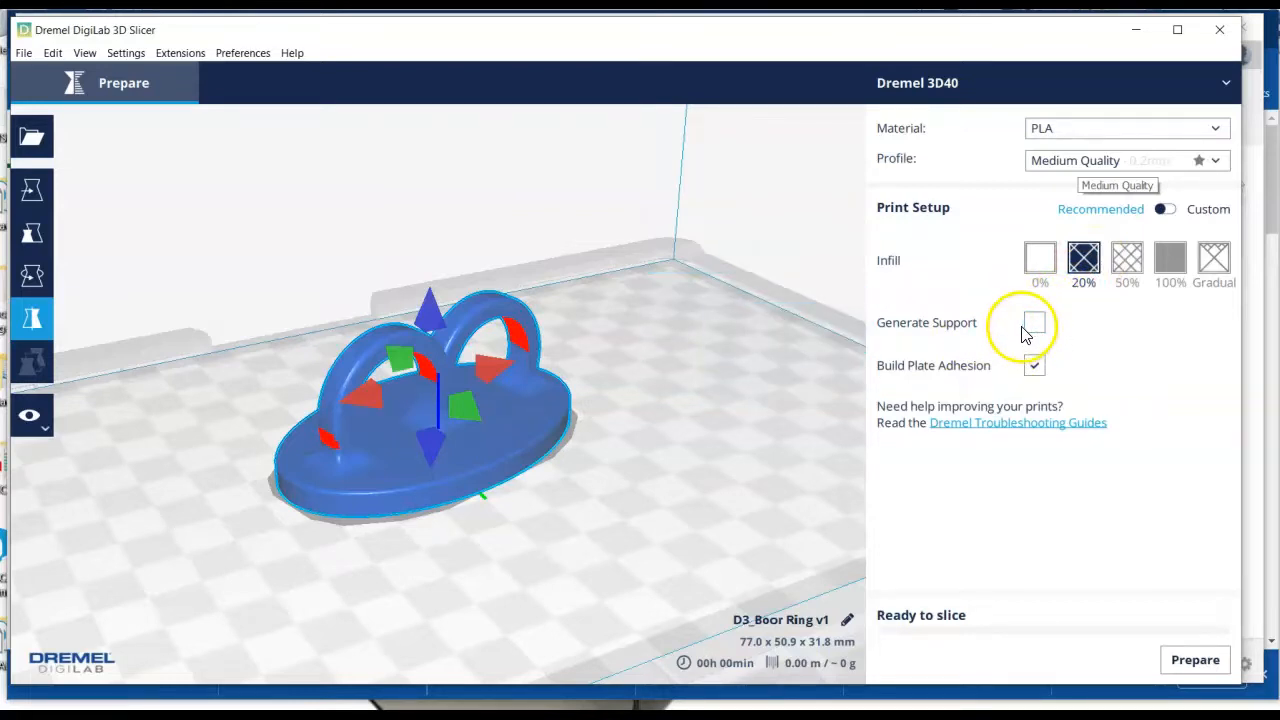
right_drag(429, 434, 402, 490)
scroll(427, 485, up, 5)
scroll(467, 480, down, 5)
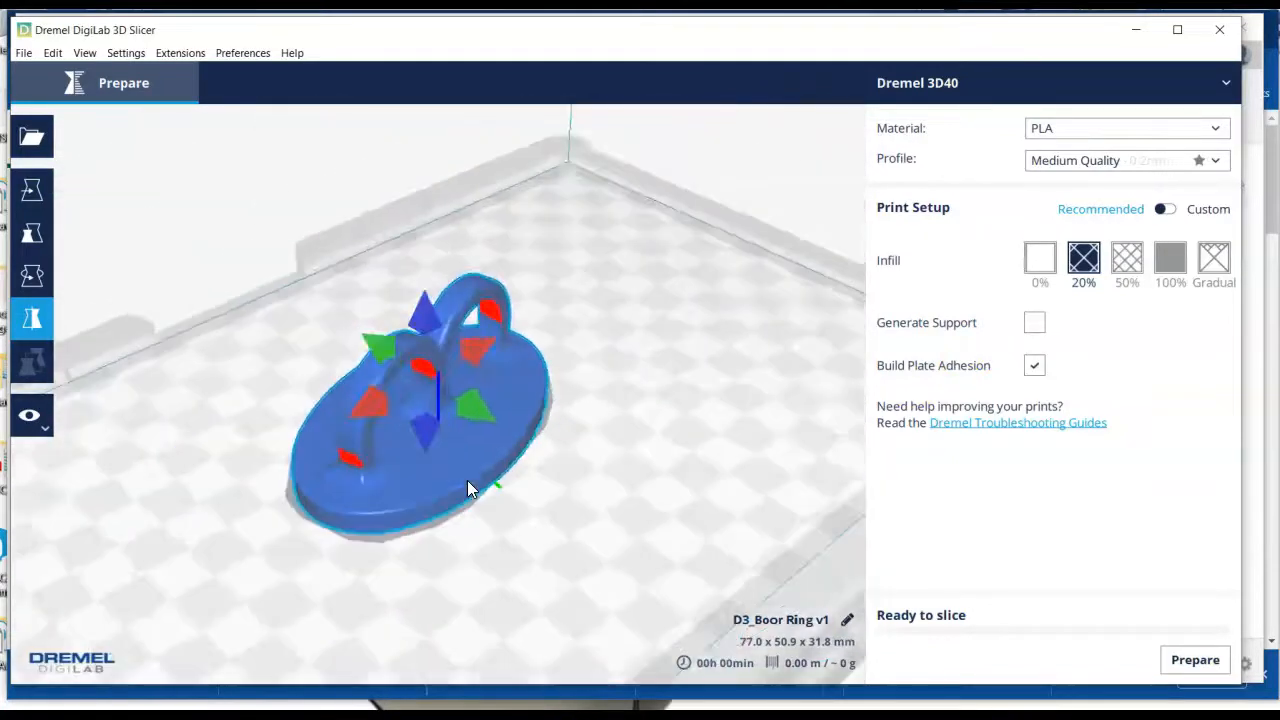
scroll(467, 480, down, 3)
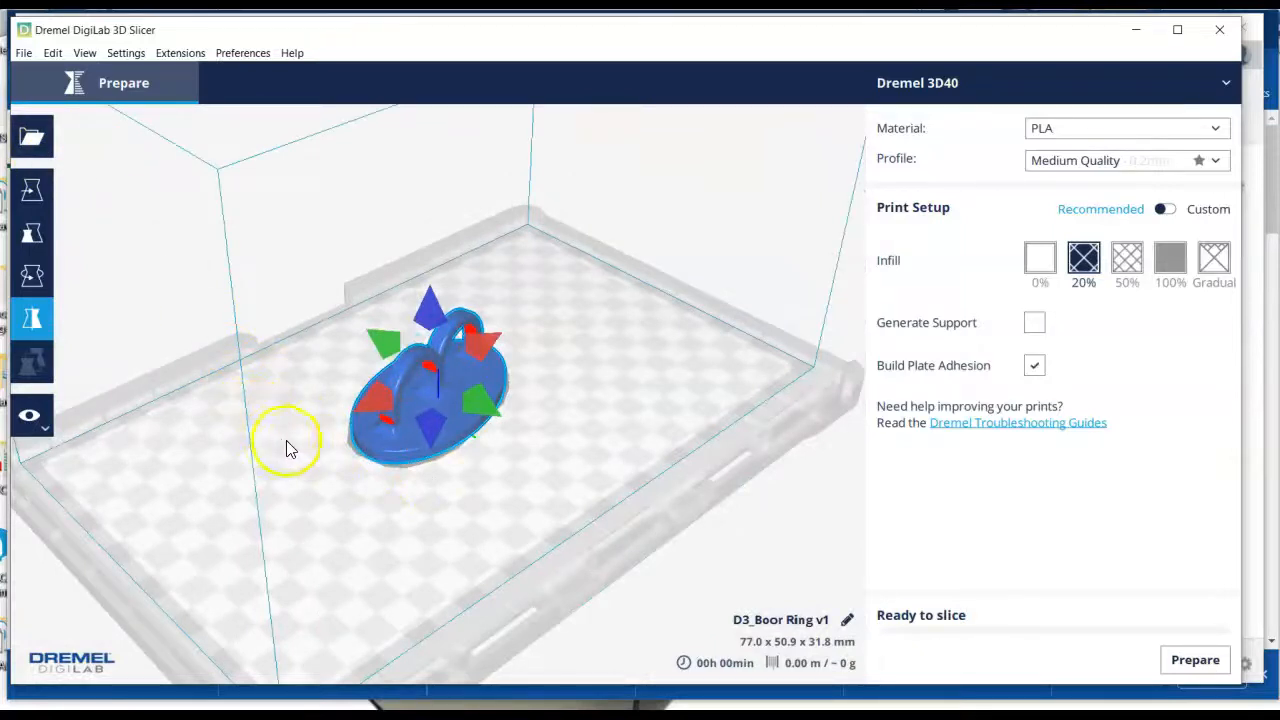
click(288, 447)
right_drag(566, 434, 486, 423)
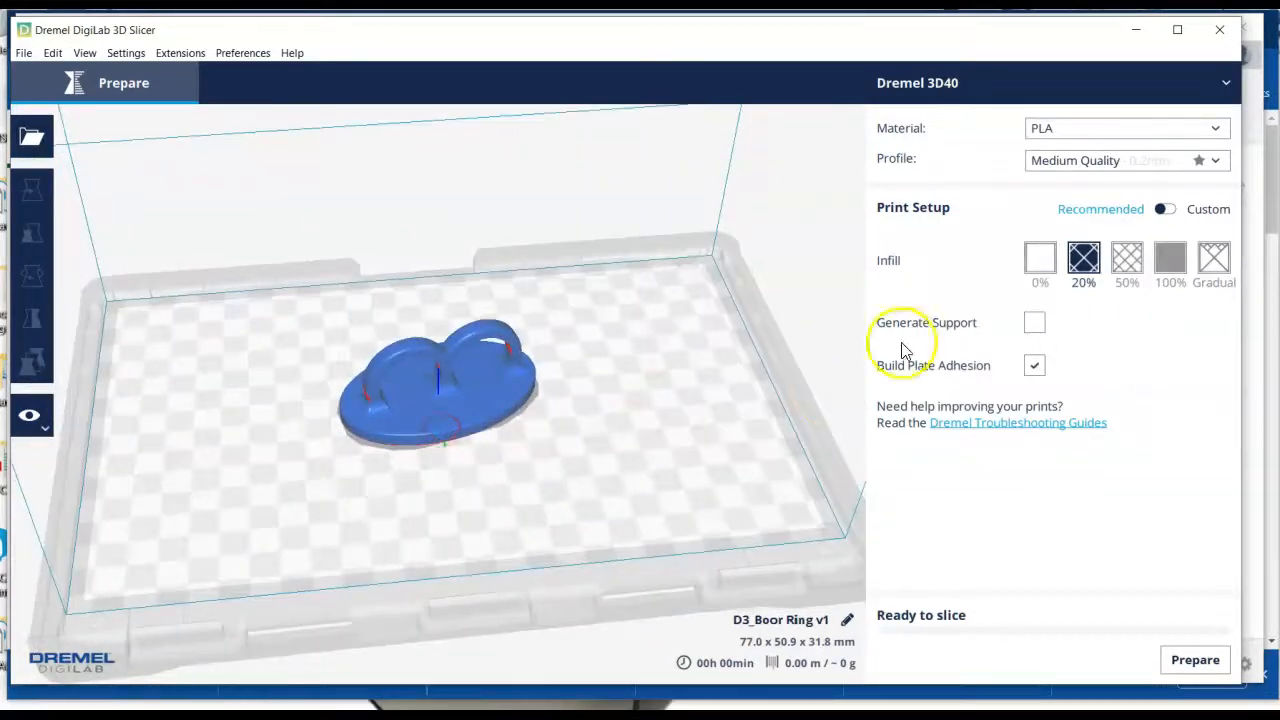
Rename the print job to the person's last name followed by "halloween" and slice the ring for printing
click(848, 621)
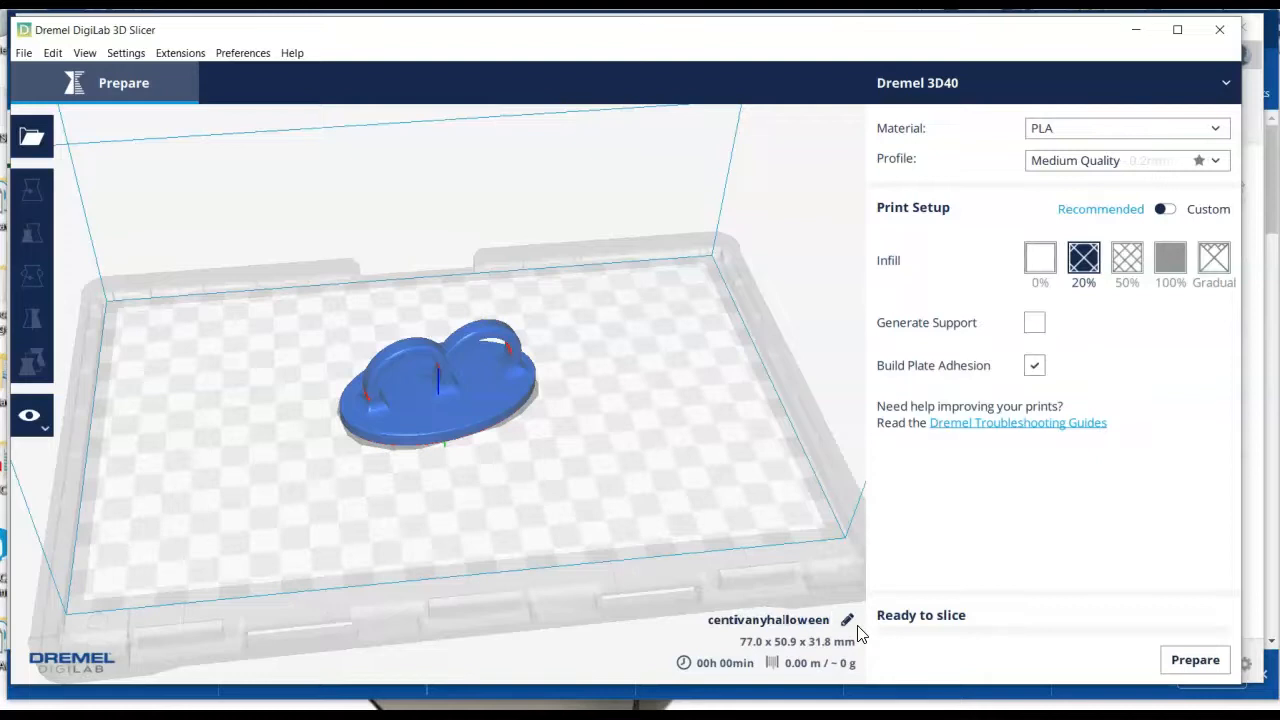
click(902, 660)
click(1194, 664)
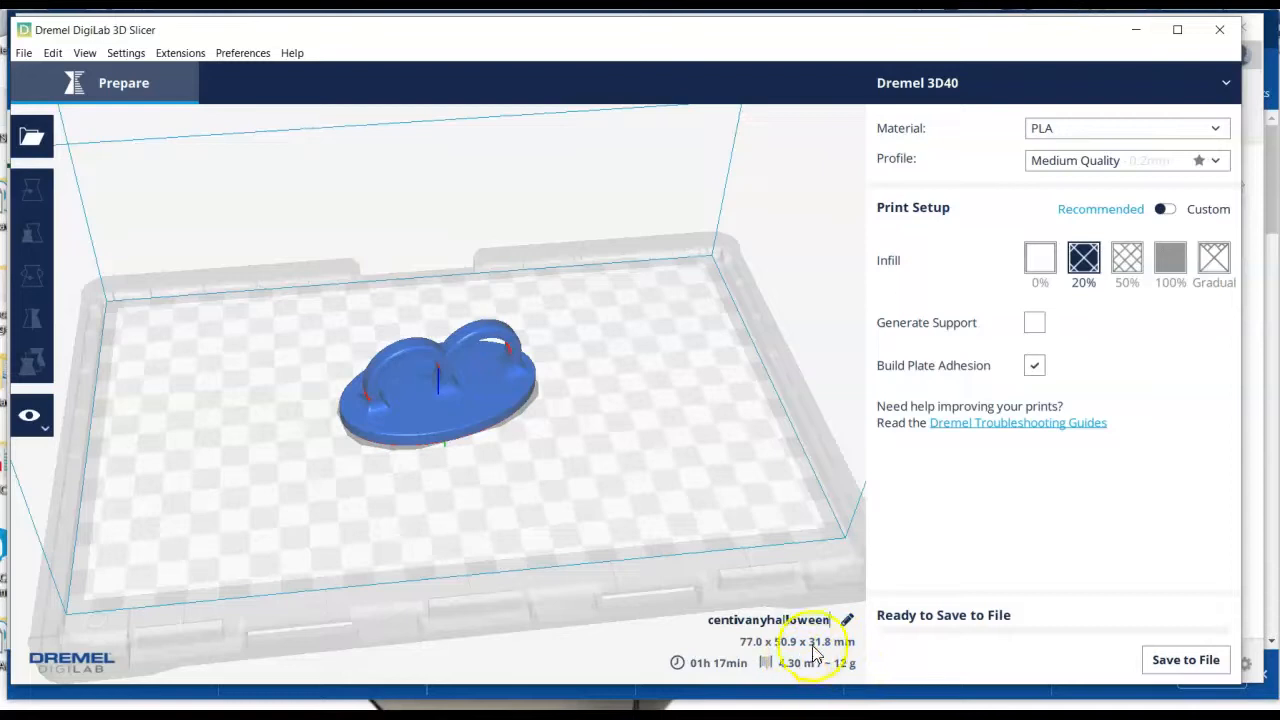
Bring up the save dialog for the sliced G-code file on the Desktop and cancel it without saving
click(1186, 662)
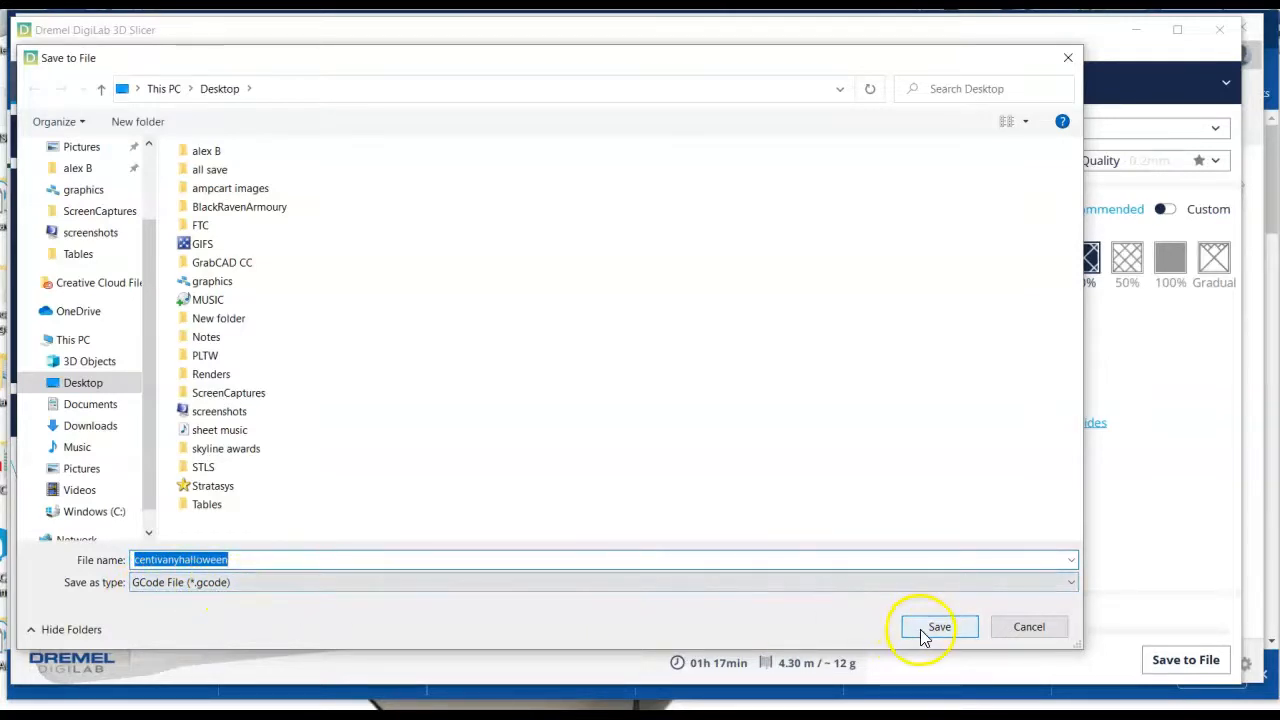
click(1027, 627)
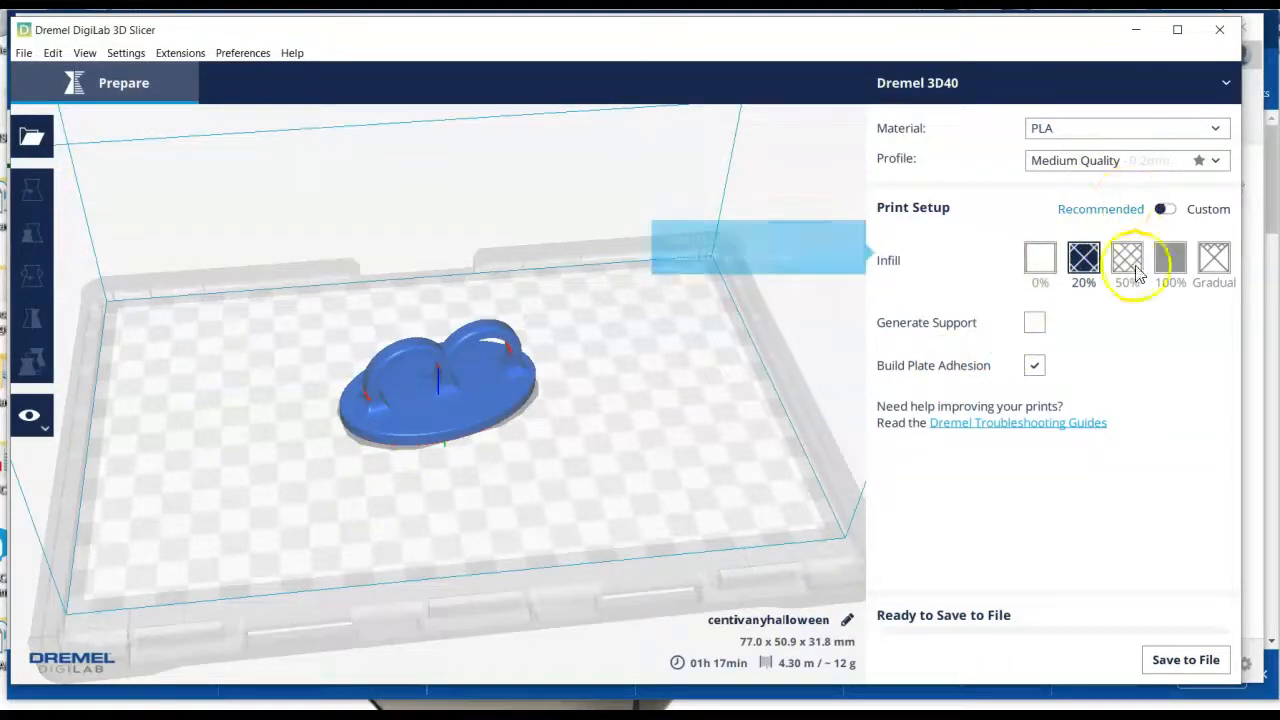
Review the custom print settings such as layer height, infill density and temperatures, and return to the recommended setup
click(1165, 209)
scroll(1040, 368, down, 2)
scroll(1060, 400, up, 1)
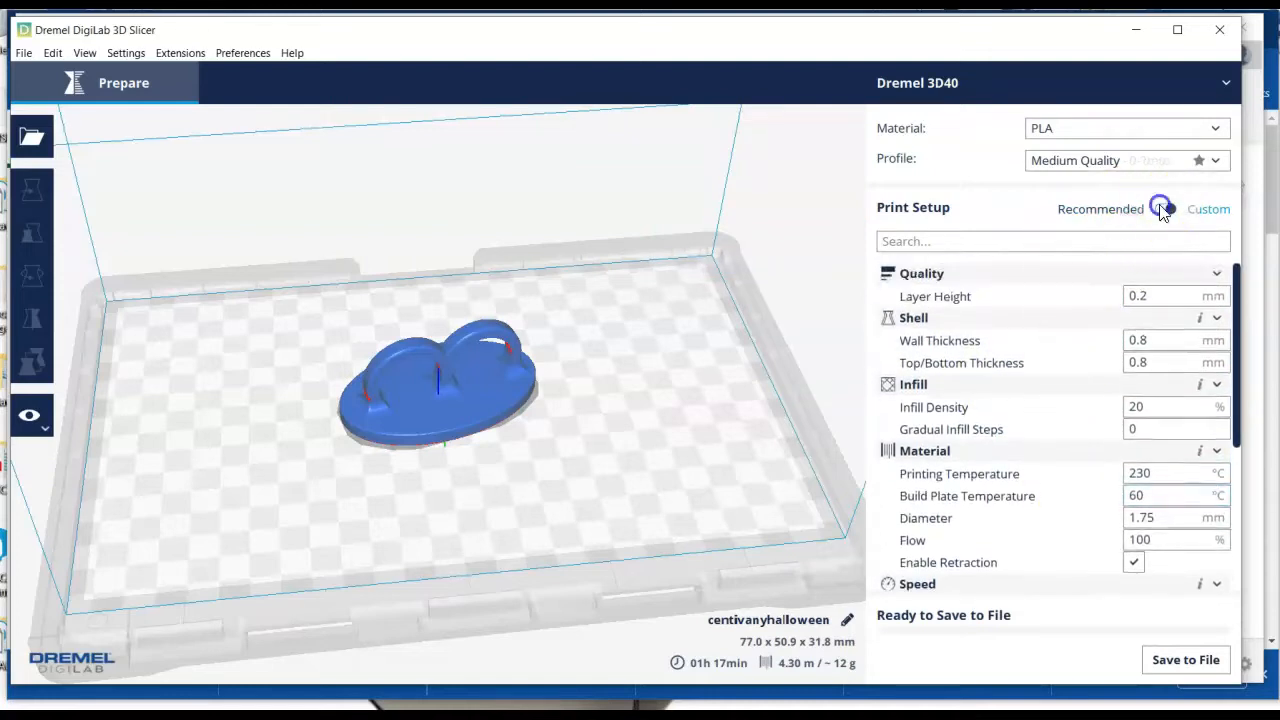
click(1163, 209)
Examine the ring's loops, base and placement on the build plate up close and from several angles
scroll(563, 535, up, 5)
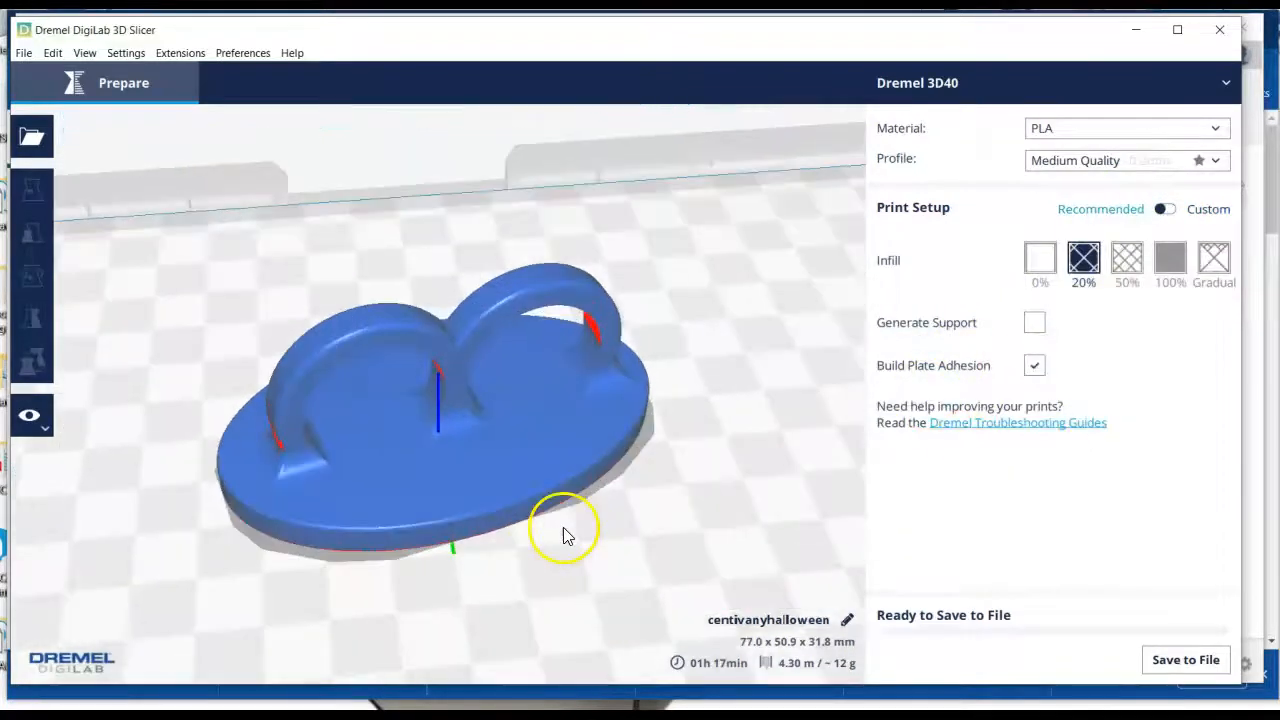
scroll(563, 531, down, 5)
right_drag(557, 527, 654, 486)
right_drag(486, 471, 470, 422)
scroll(467, 420, up, 5)
scroll(465, 420, down, 1)
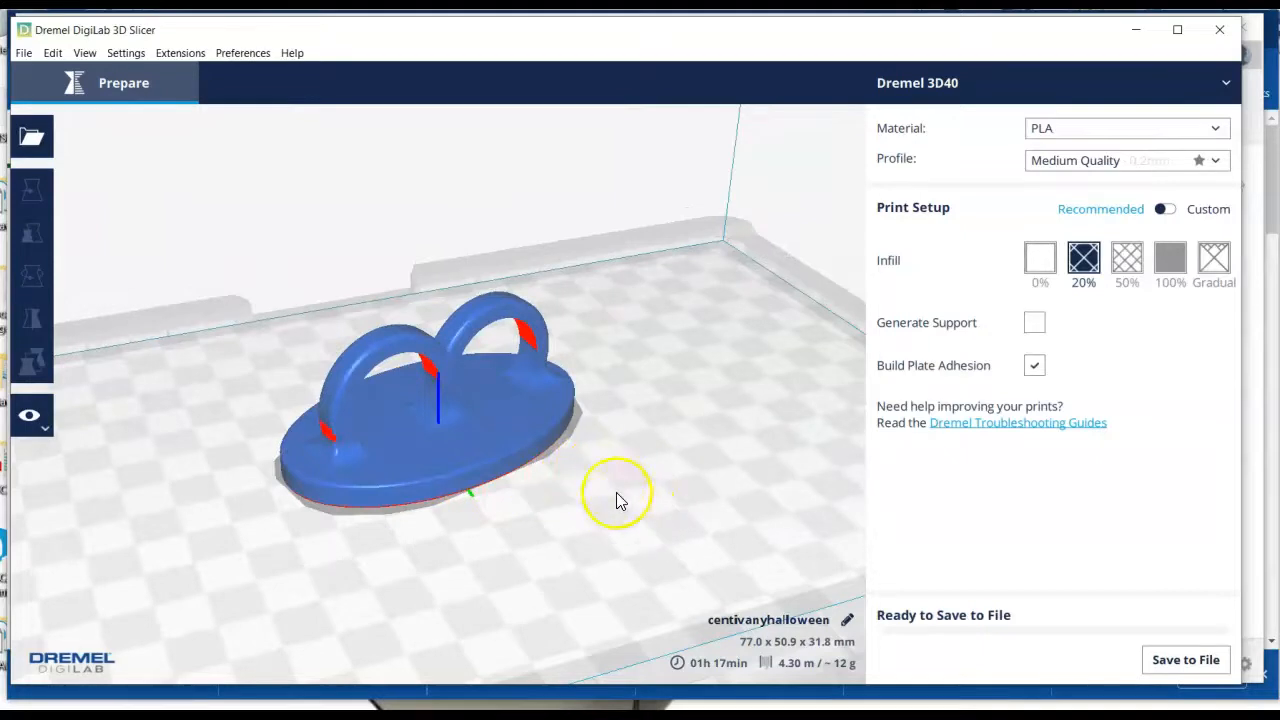
right_drag(517, 529, 551, 534)
scroll(551, 534, up, 3)
scroll(549, 535, down, 2)
scroll(549, 537, down, 5)
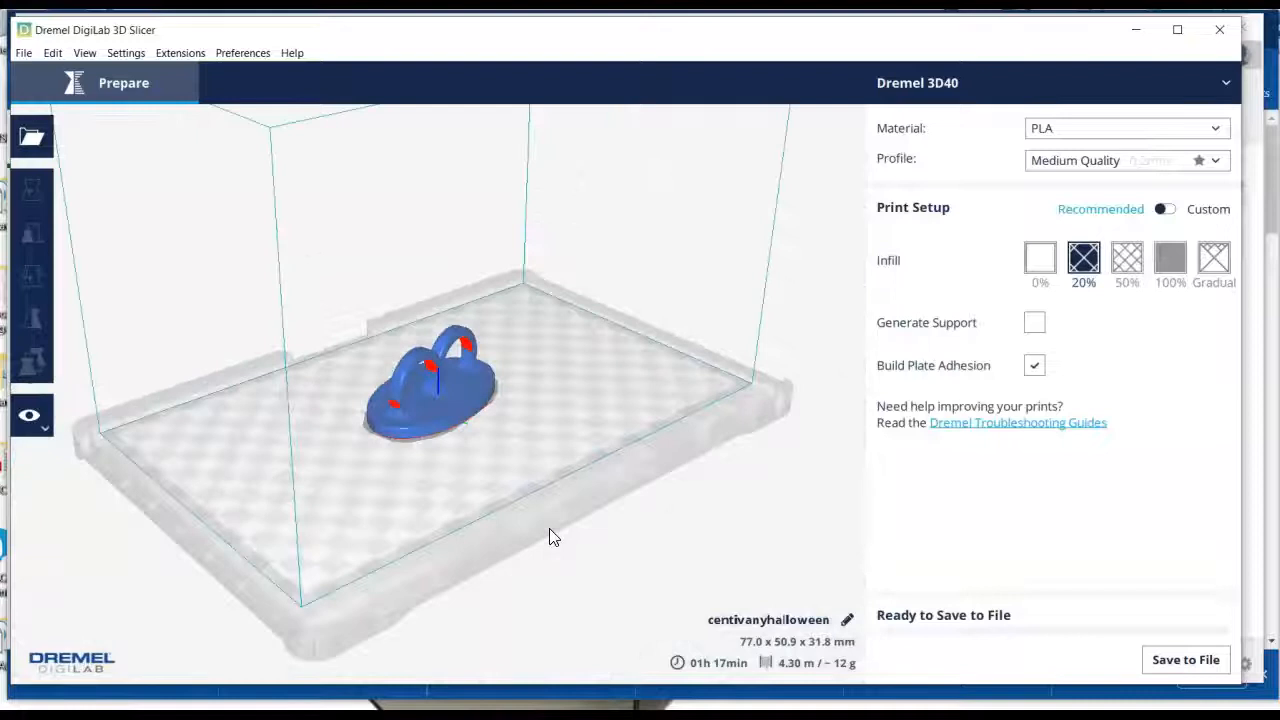
right_drag(563, 460, 490, 494)
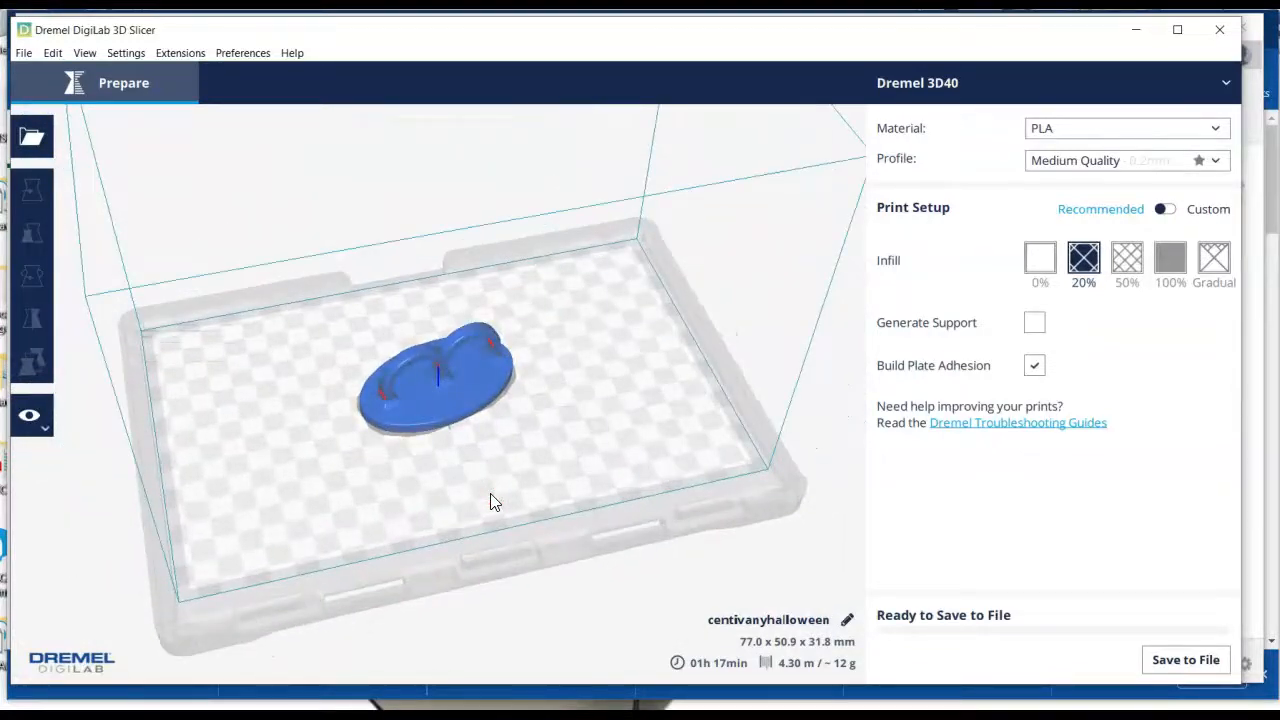